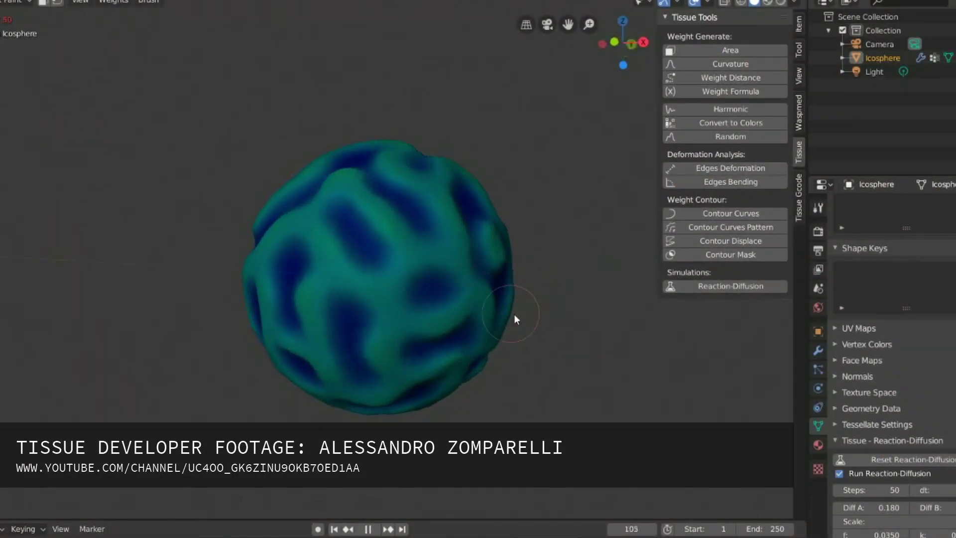
Step: Orbit around the reaction-diffusion sphere in the Tissue demo footage
middle_drag(540, 302, 433, 294)
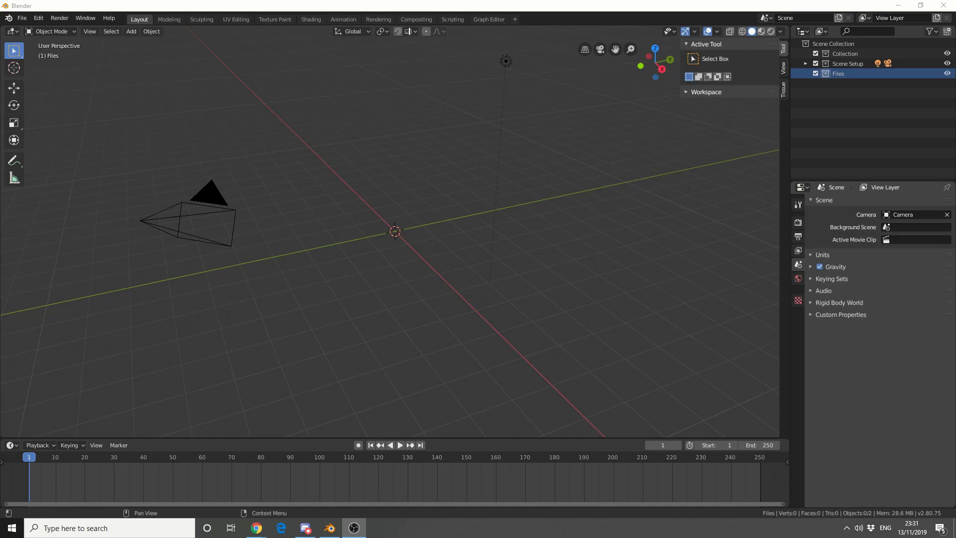
Step: Add an Ico Sphere mesh from the Add > Mesh menu at the scene origin
click(131, 32)
mouse_move(139, 44)
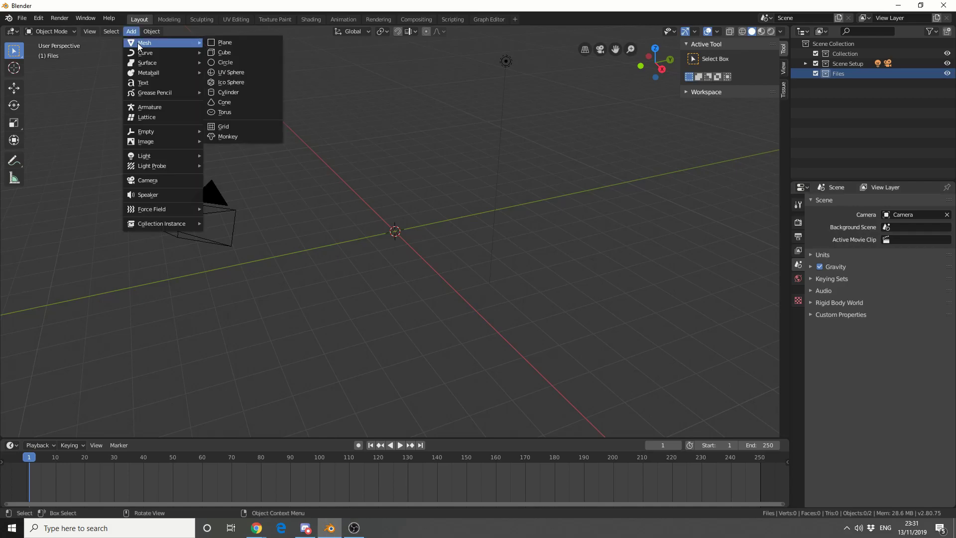
click(244, 83)
scroll(754, 238, up, 2)
Step: Show the sidebar's Tissue tools and select the icosphere
key(n)
key(n)
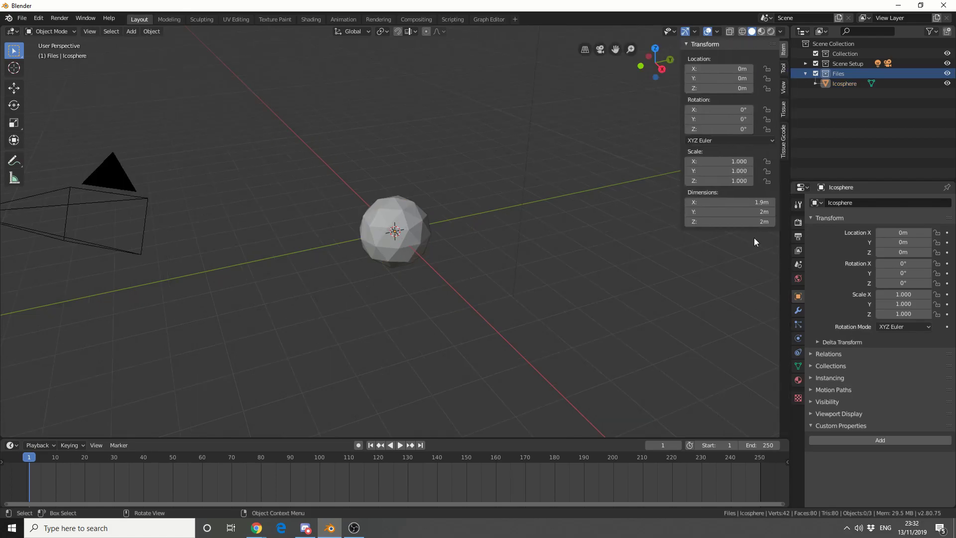
click(782, 109)
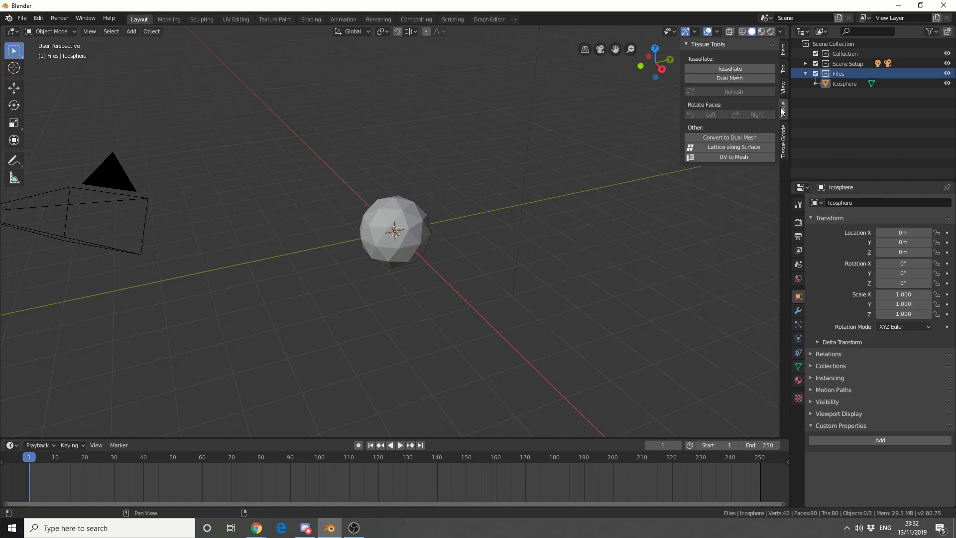
scroll(457, 237, up, 3)
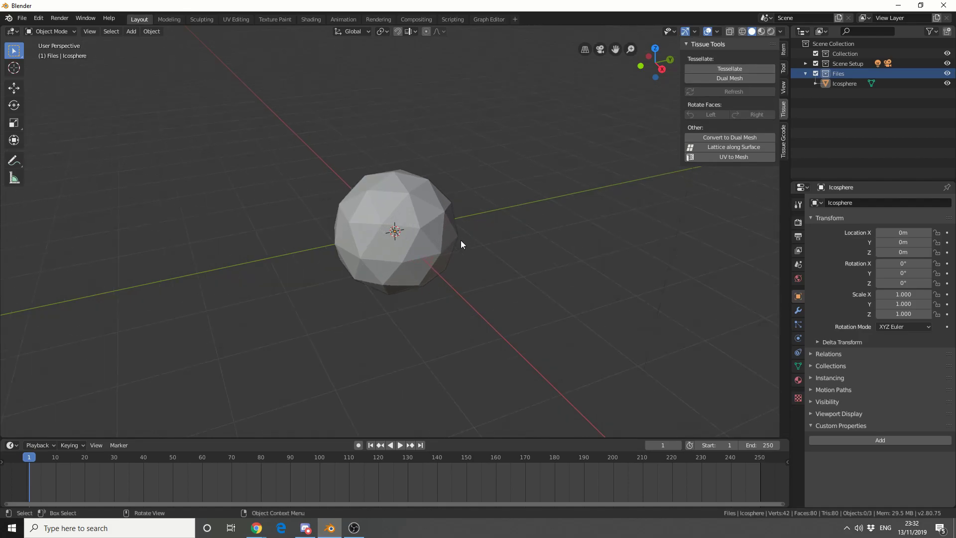
click(410, 216)
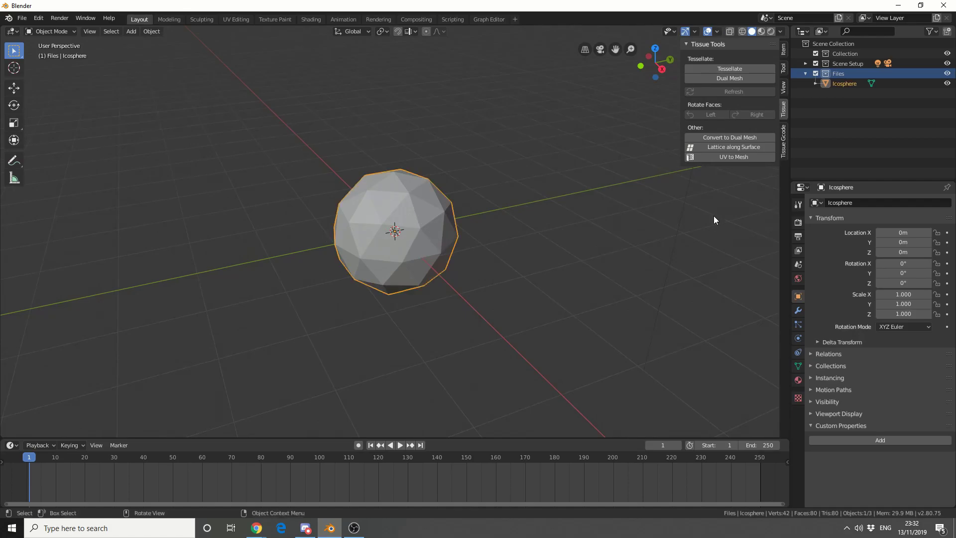
Step: Turn on the Wireframe viewport overlay and reselect the icosphere
click(717, 33)
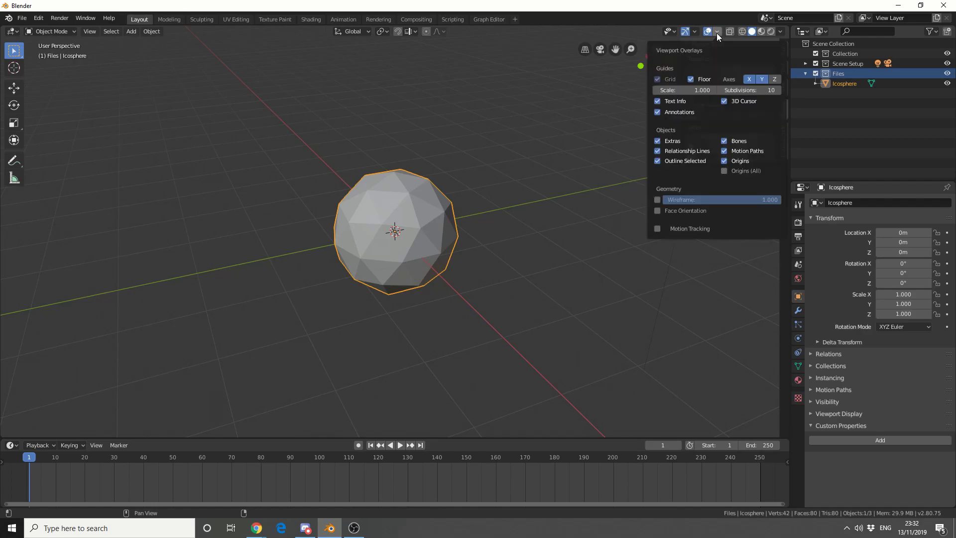
click(657, 200)
click(571, 285)
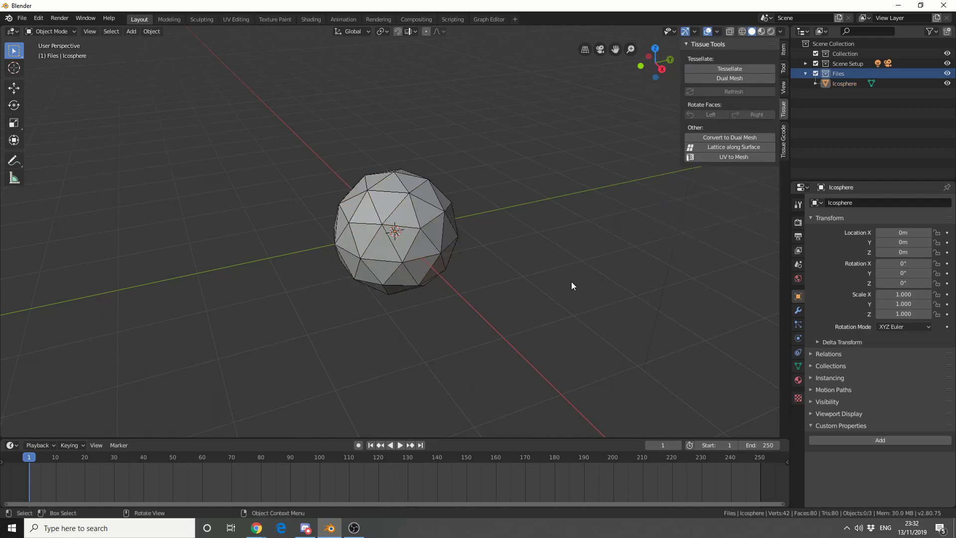
click(456, 222)
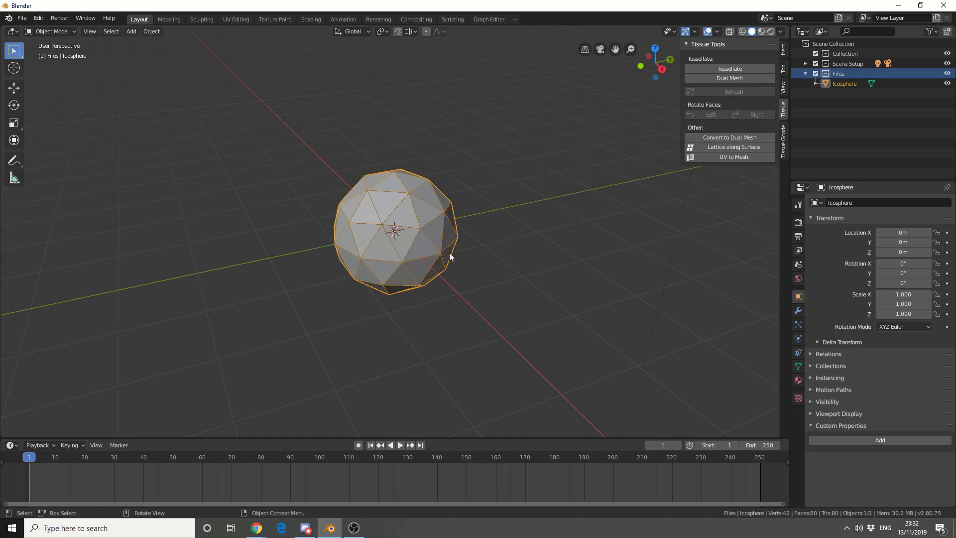
Step: Convert the icosphere to a dual mesh twice, inspecting the hexagon cells between conversions
click(703, 136)
middle_drag(622, 174, 492, 291)
click(492, 290)
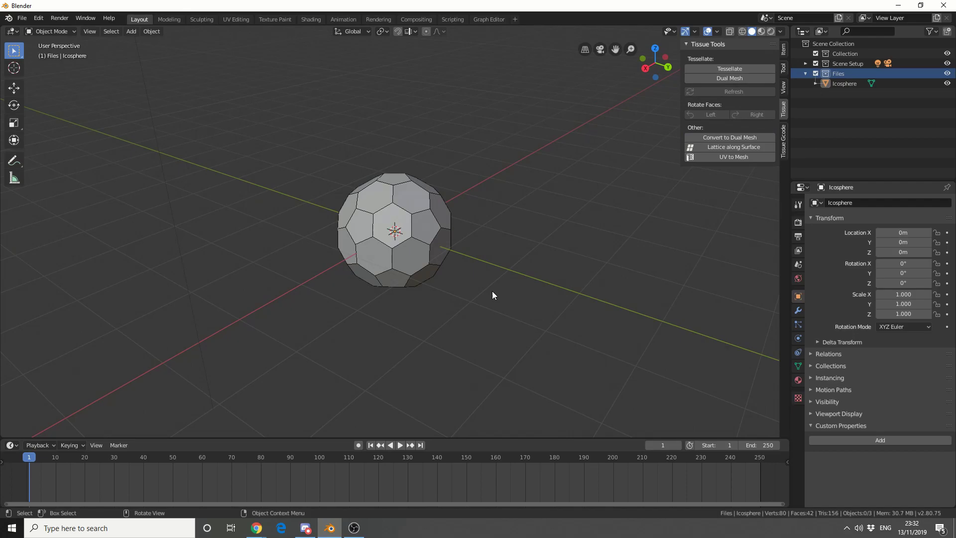
middle_drag(492, 291, 544, 301)
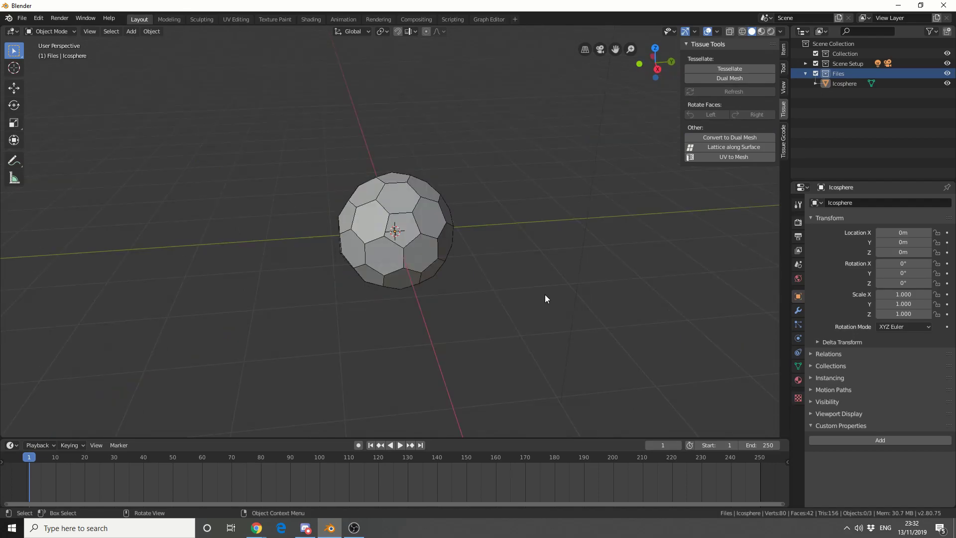
click(440, 240)
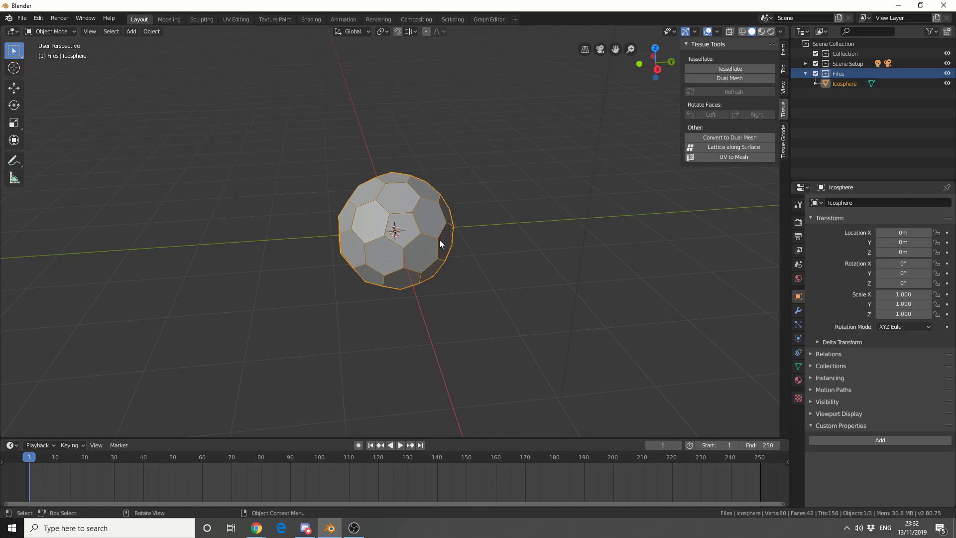
click(755, 136)
Step: Convert the sphere to a dual mesh two more times, reaching 308 mostly hexagonal cells
click(700, 218)
middle_drag(700, 218, 454, 278)
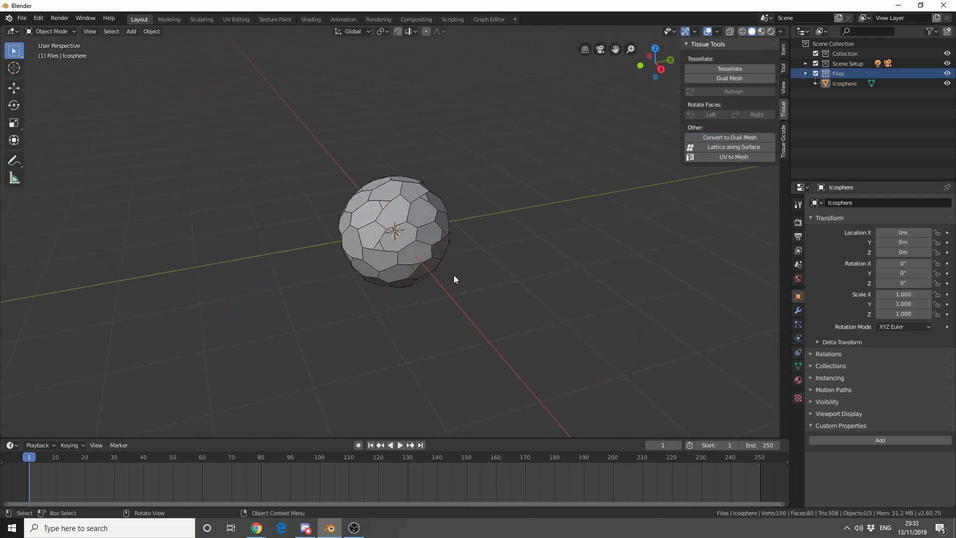
click(425, 251)
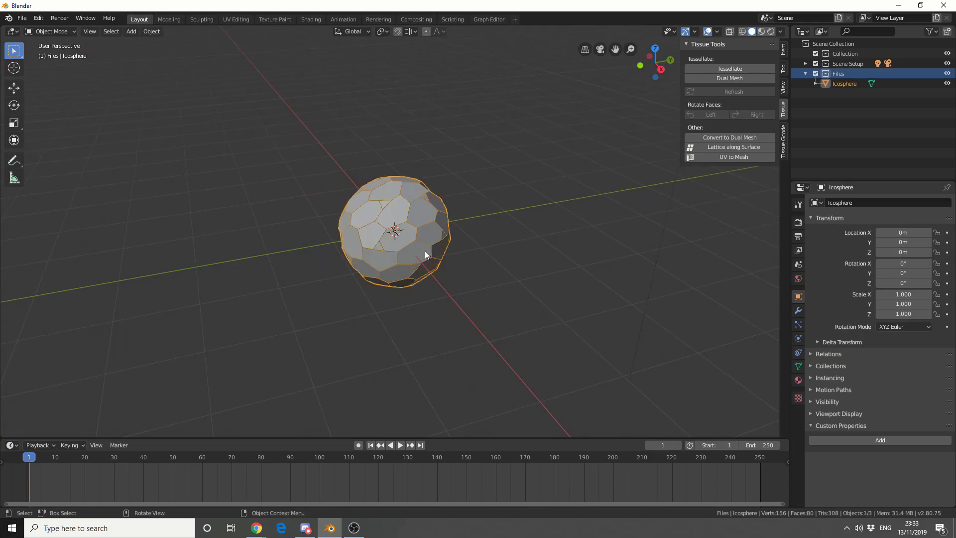
click(724, 137)
click(597, 271)
middle_drag(598, 271, 512, 267)
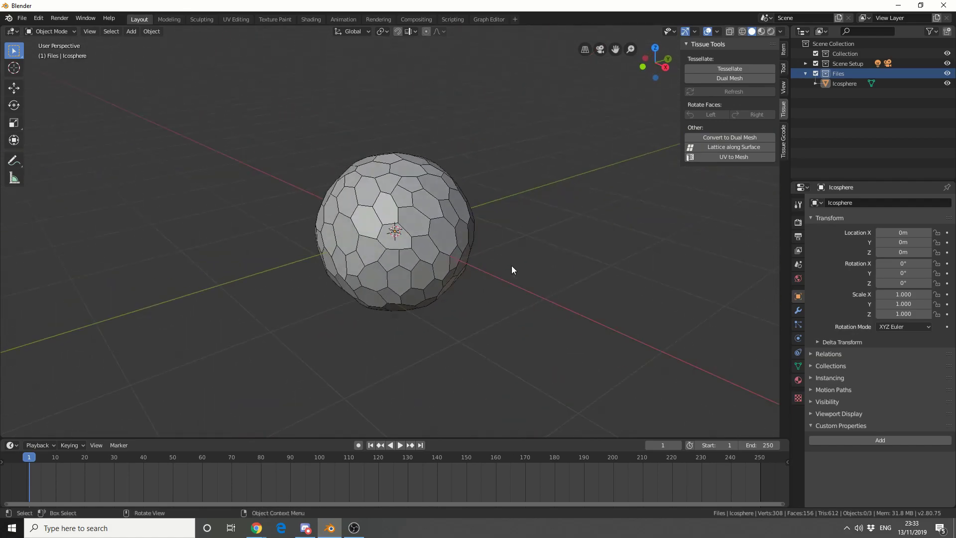
click(458, 245)
middle_drag(458, 245, 428, 238)
click(746, 137)
click(428, 238)
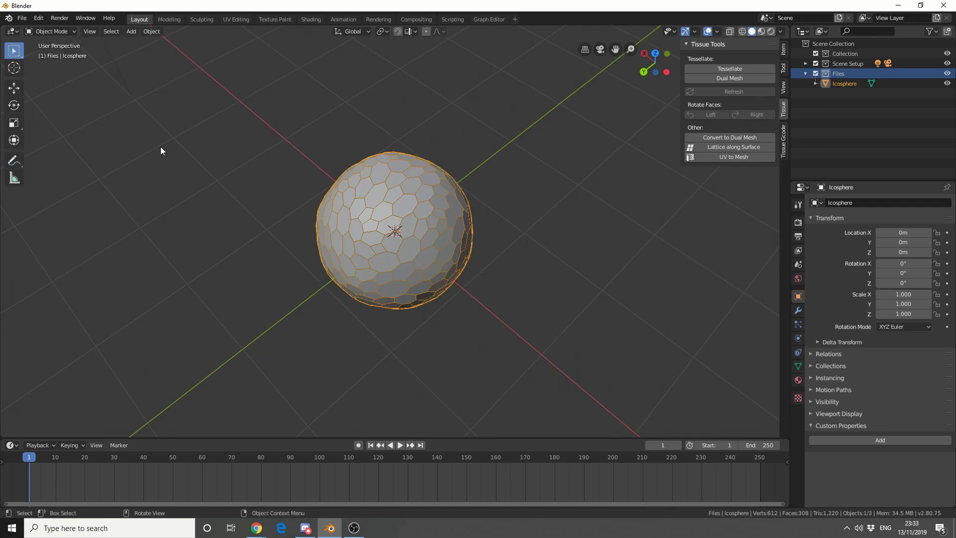
Step: In Weight Paint mode, fill the sphere's weights using the sin(nx*15)<sin(ny*15) formula
click(45, 32)
click(46, 85)
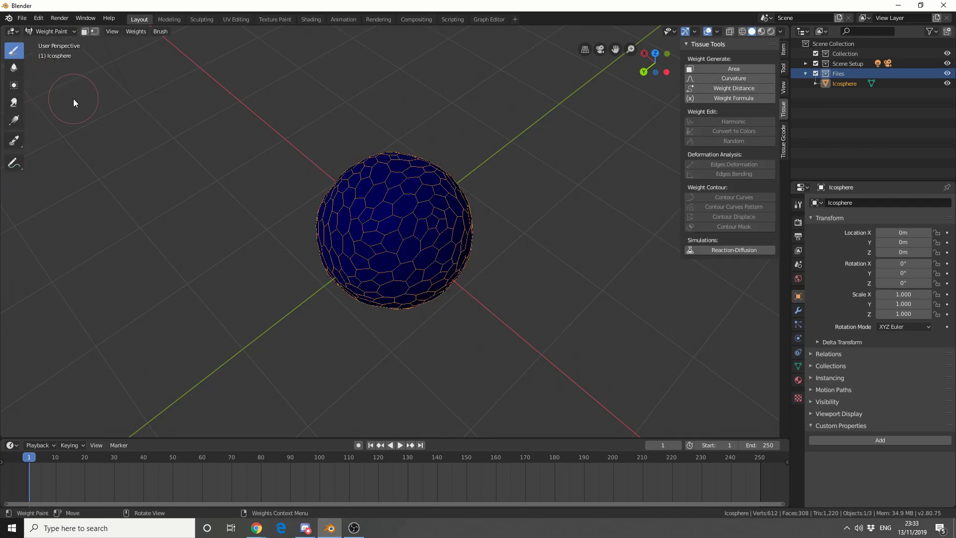
middle_drag(501, 314, 635, 176)
click(593, 279)
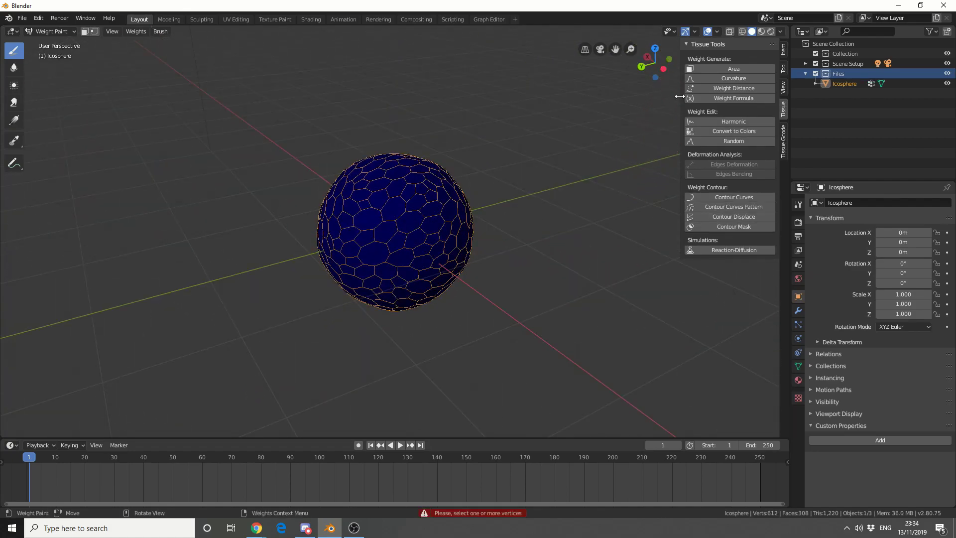
click(711, 98)
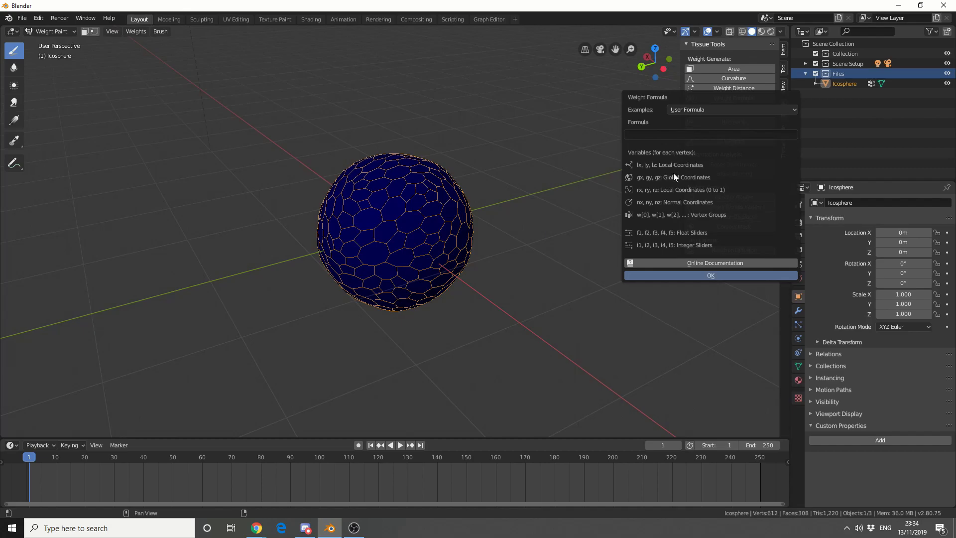
click(687, 110)
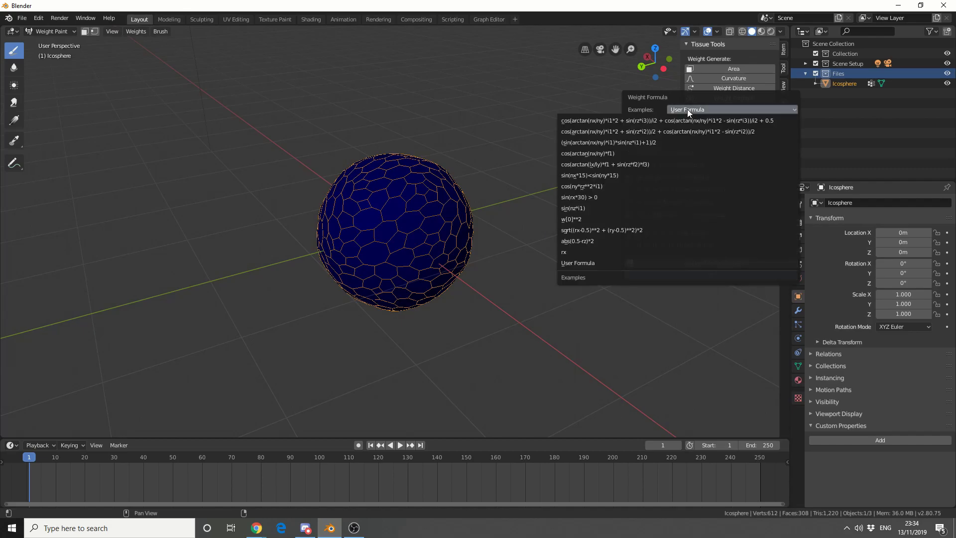
click(625, 175)
click(701, 273)
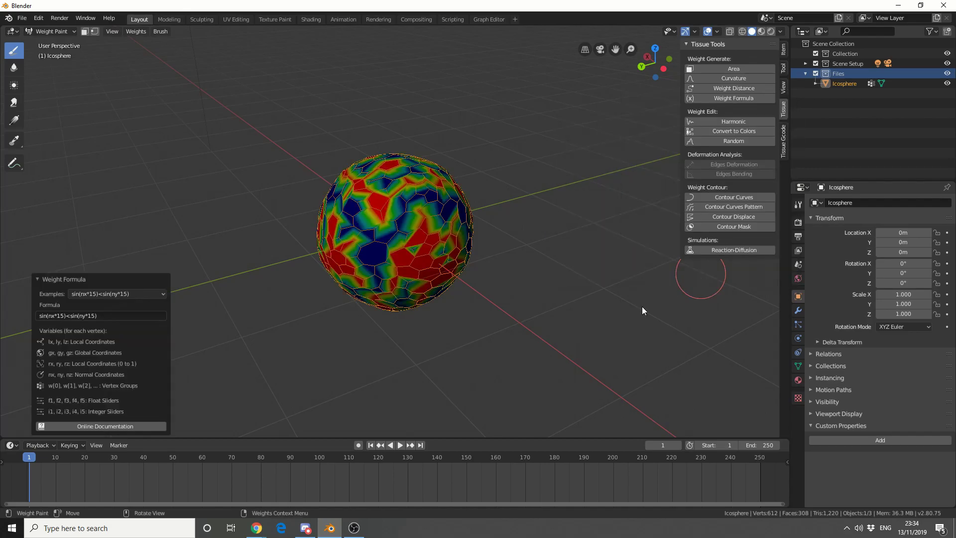
middle_drag(642, 310, 493, 315)
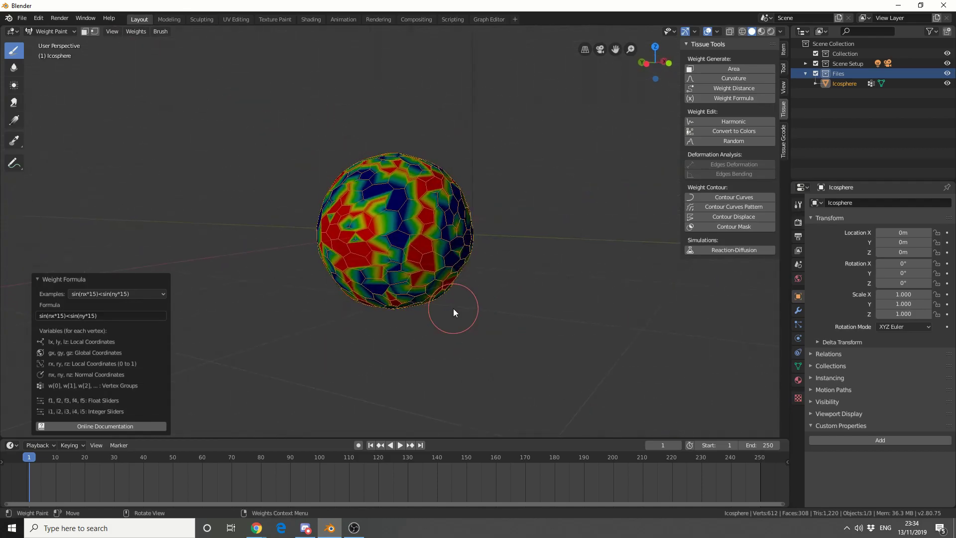
Step: Run Contour Displace, then undo it to remove the Icosphere_ContourDisp copy
click(737, 219)
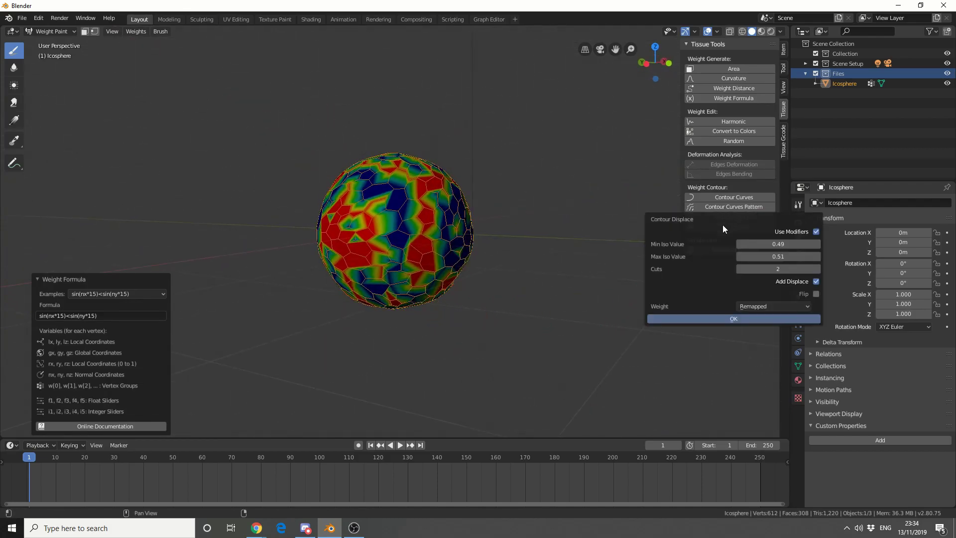
click(732, 318)
middle_drag(608, 335, 673, 381)
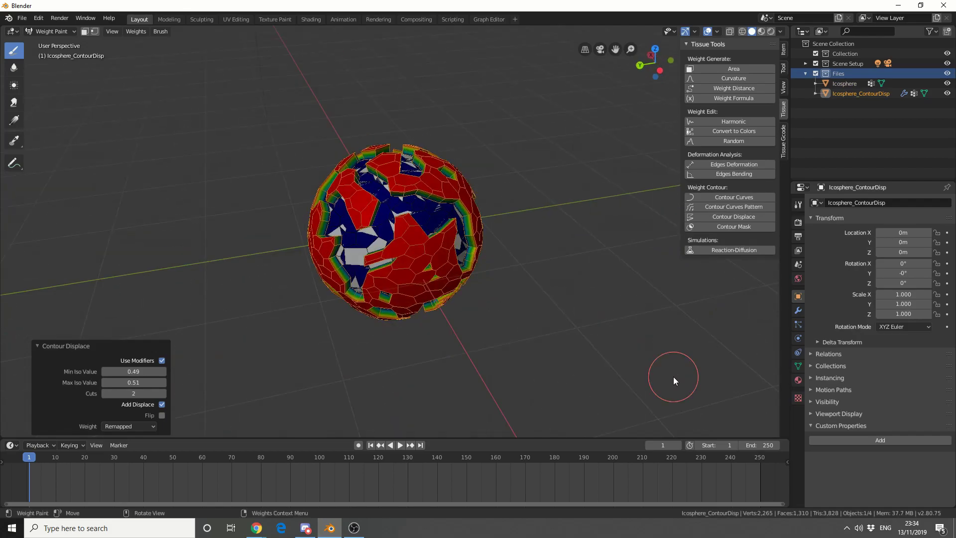
middle_drag(522, 309, 593, 306)
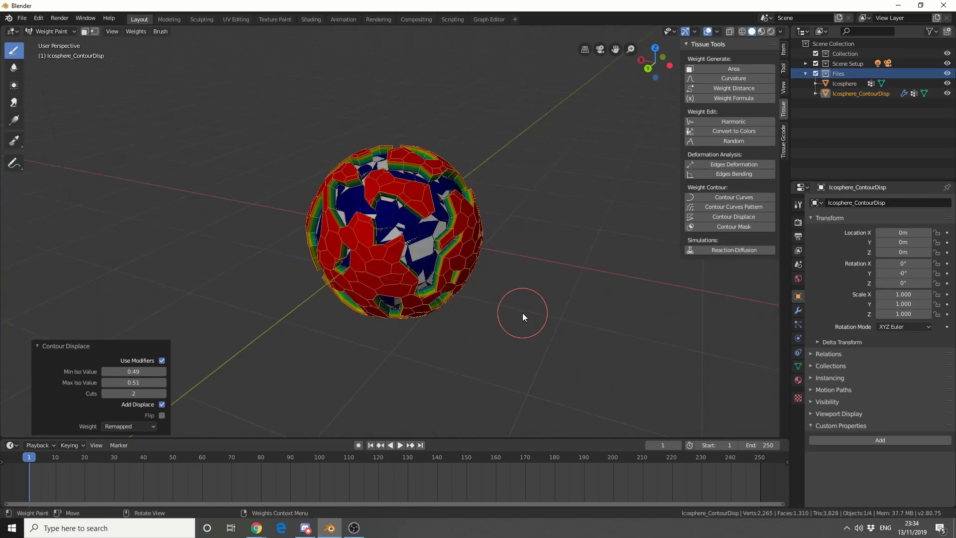
key(ctrl+z)
key(ctrl+z)
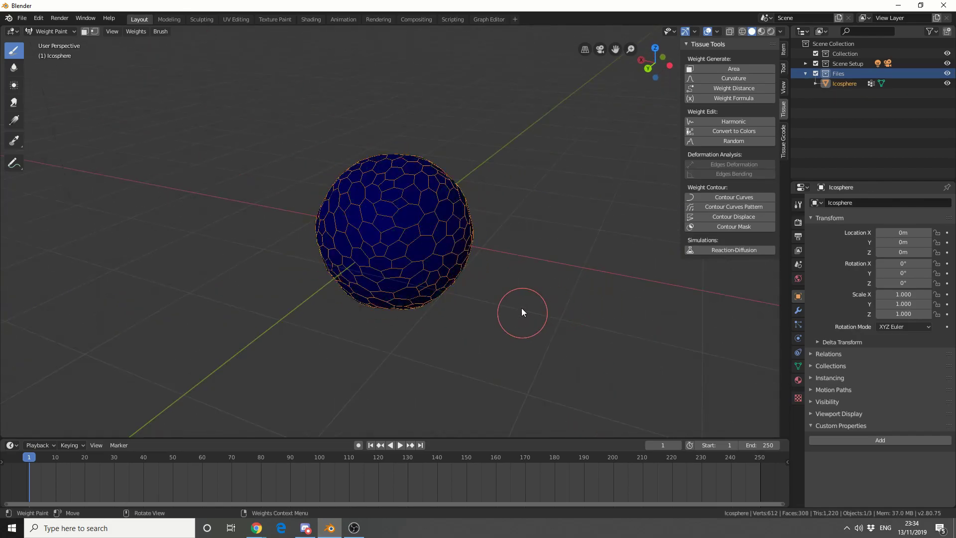
Step: Set up Tissue Reaction-Diffusion on the Icosphere, creating vertex groups A and B
middle_drag(358, 245, 742, 253)
click(737, 250)
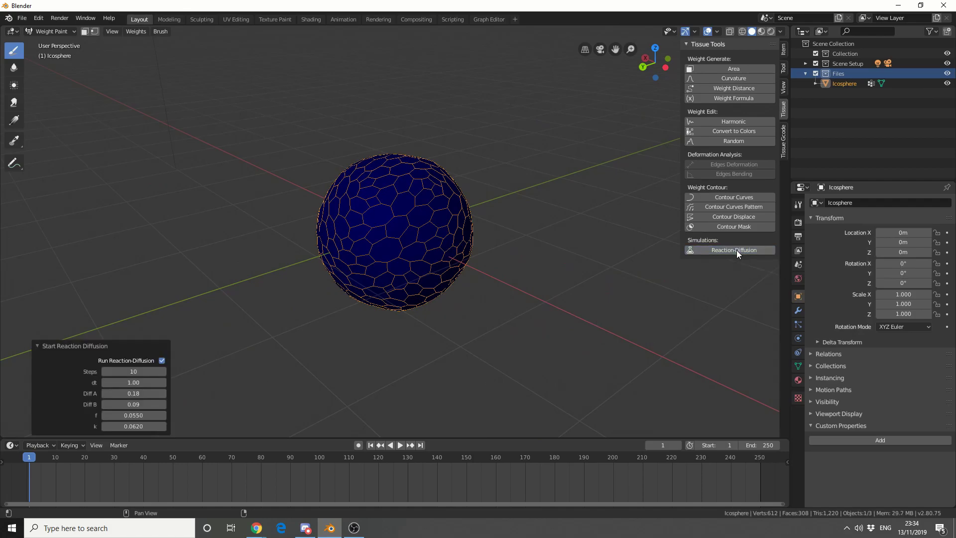
click(798, 365)
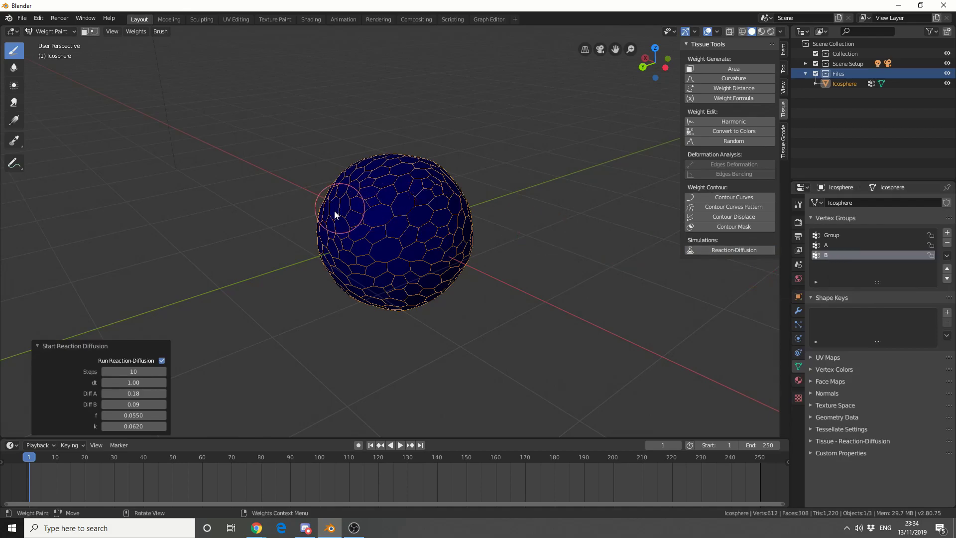
Step: Paint a seed weight band across the sphere and expand the Tissue Reaction-Diffusion settings
mouse_move(335, 209)
mouse_down()
mouse_move(383, 235)
mouse_move(468, 239)
mouse_up()
middle_drag(505, 267, 387, 281)
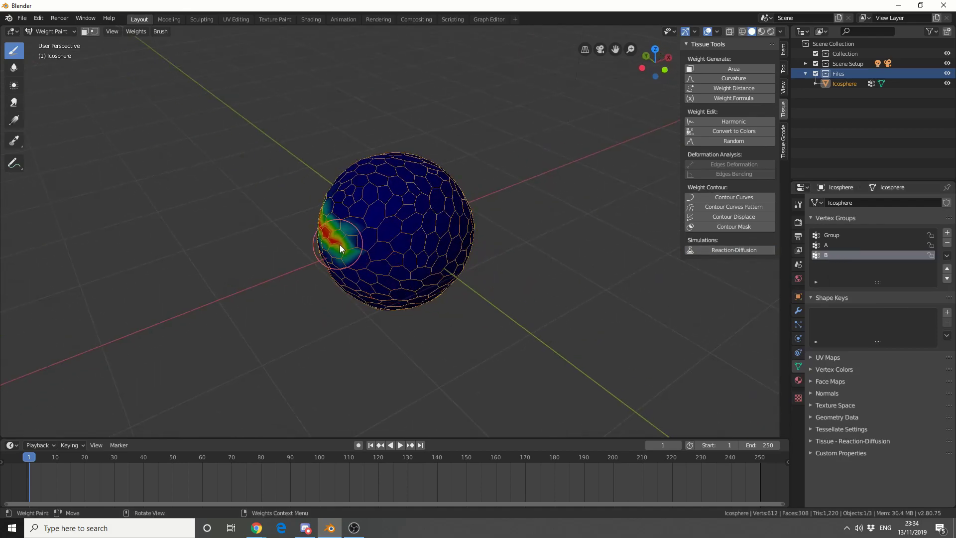
mouse_move(340, 244)
middle_down()
mouse_move(448, 230)
mouse_move(360, 291)
middle_up()
middle_drag(381, 249, 476, 213)
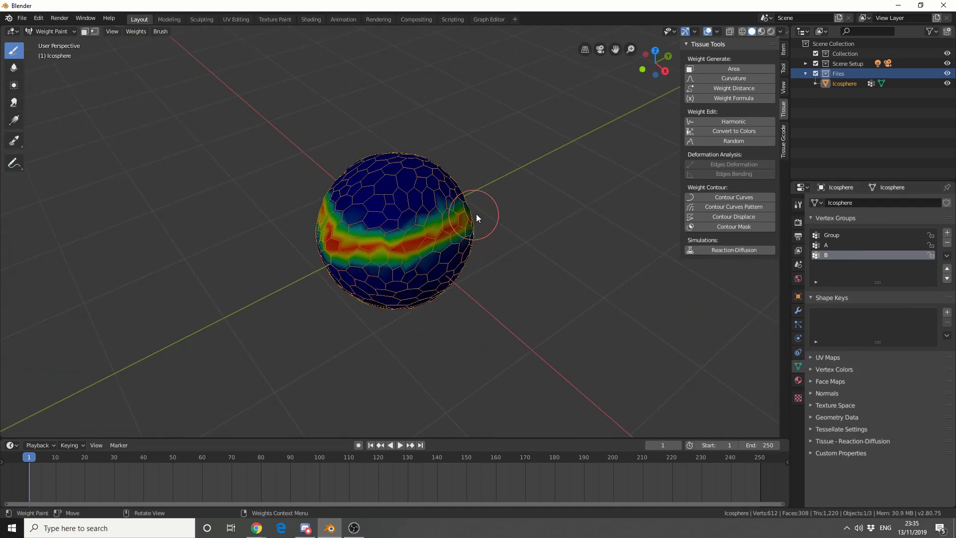
click(824, 440)
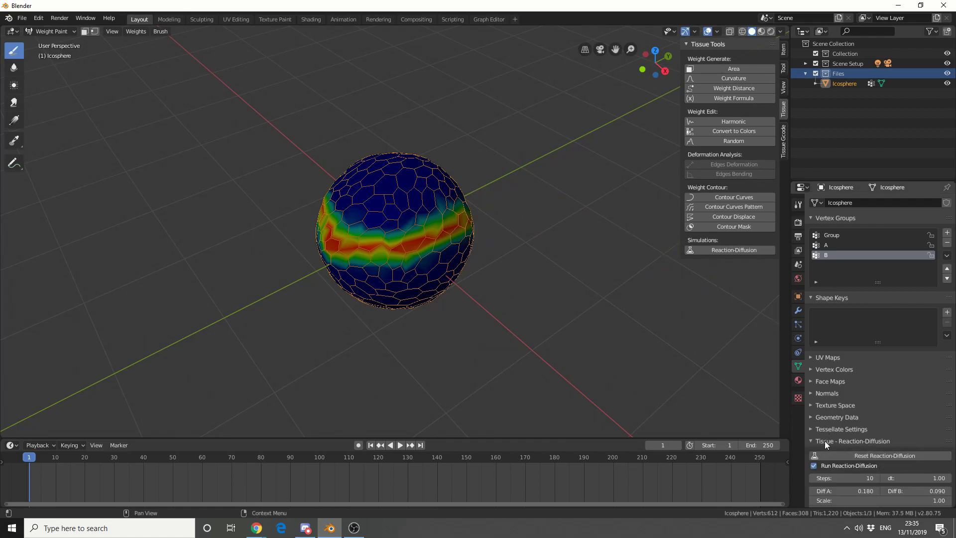
scroll(825, 441, down, 2)
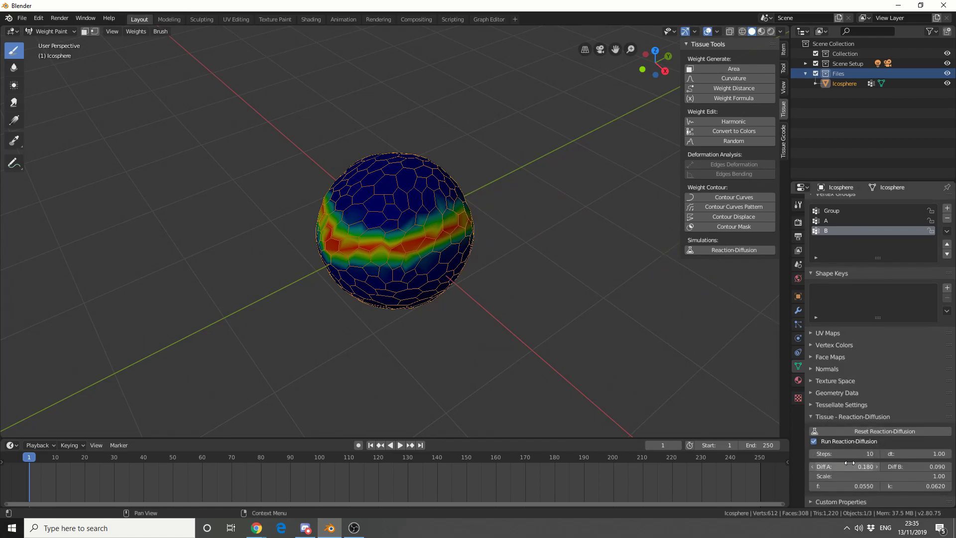
Step: Run the reaction-diffusion playback and pause it at frame 166
click(400, 445)
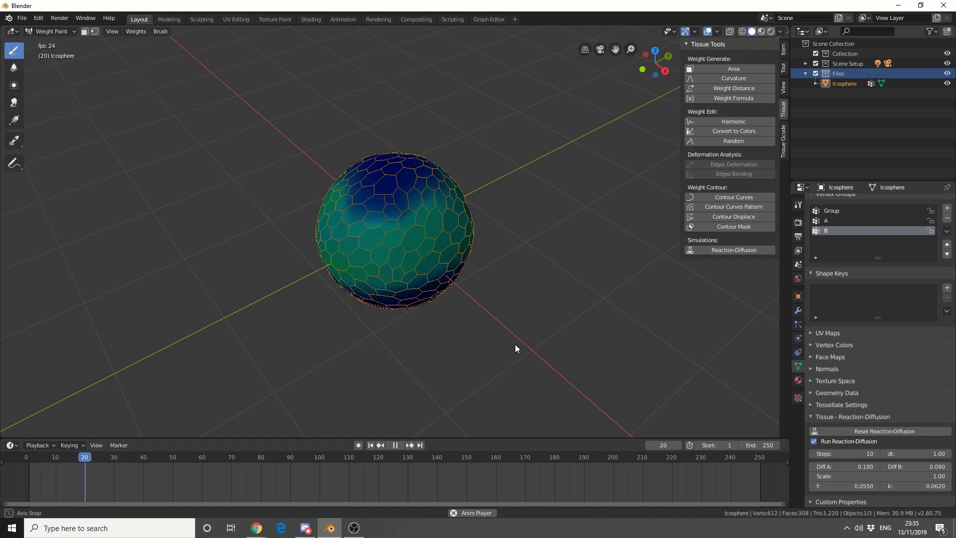
middle_drag(515, 344, 544, 303)
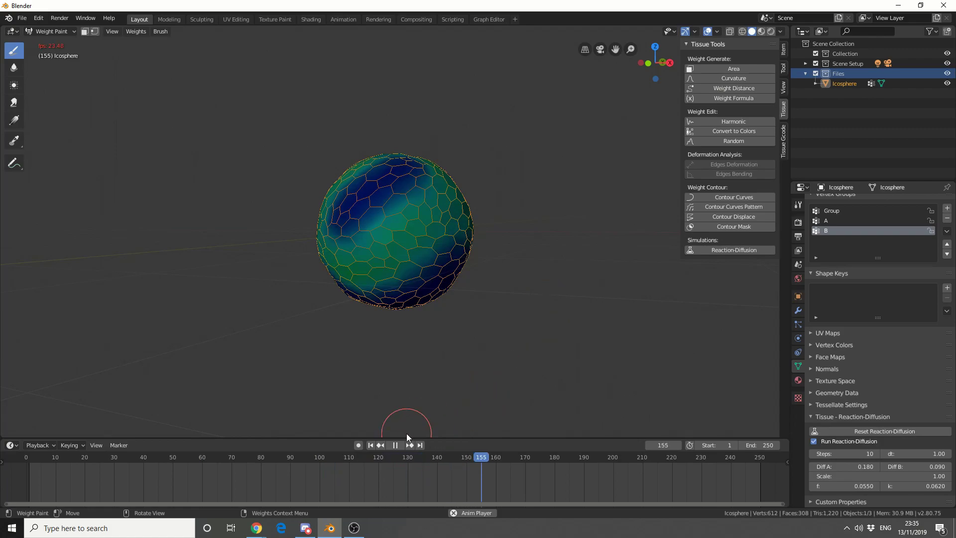
click(395, 444)
middle_drag(485, 318, 644, 357)
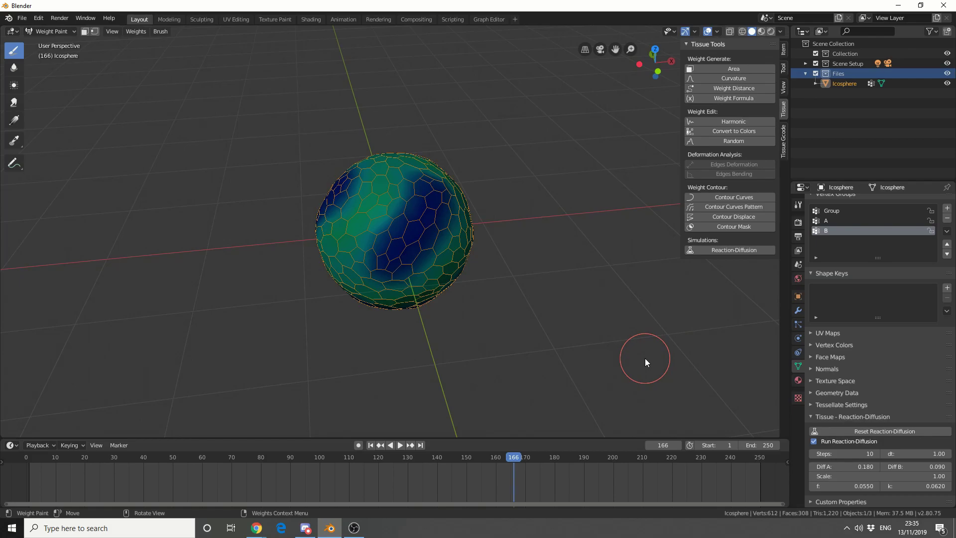
Step: In Object Mode, add a Displace modifier limited to vertex group B
key(ctrl+Tab)
click(798, 310)
click(839, 203)
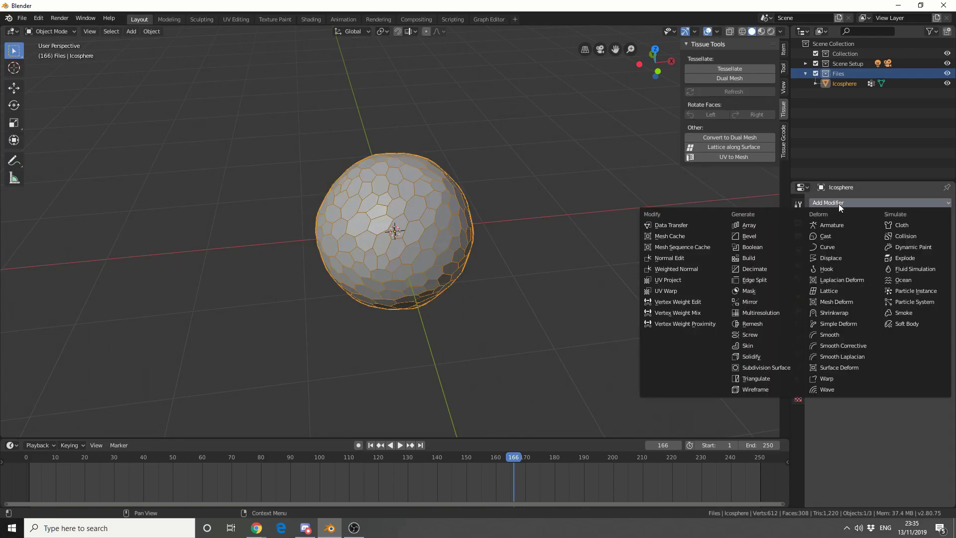
click(826, 258)
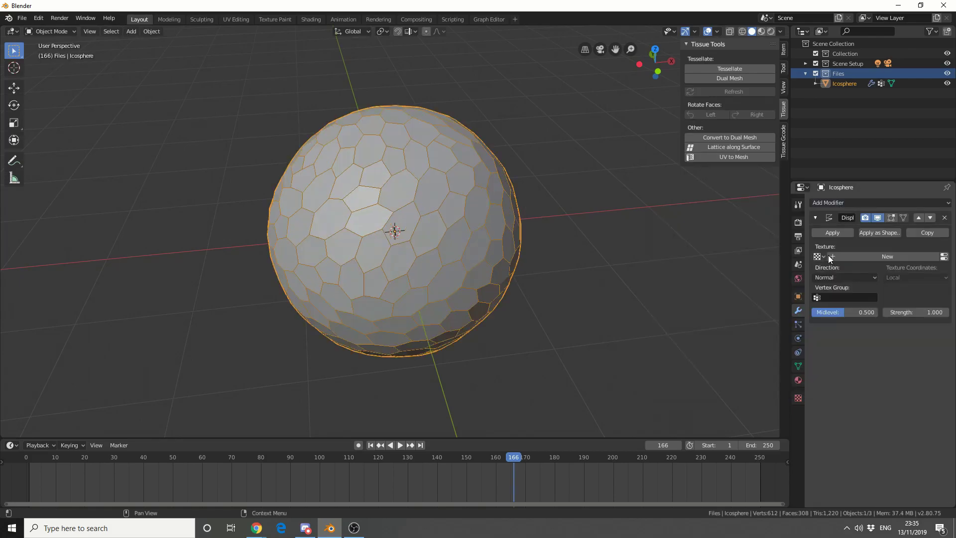
click(844, 297)
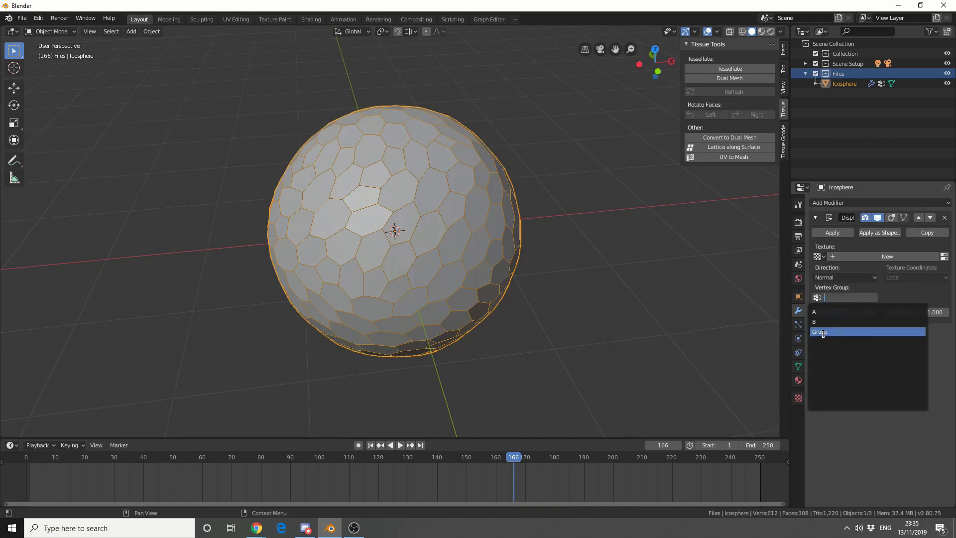
click(846, 321)
middle_drag(708, 368, 717, 306)
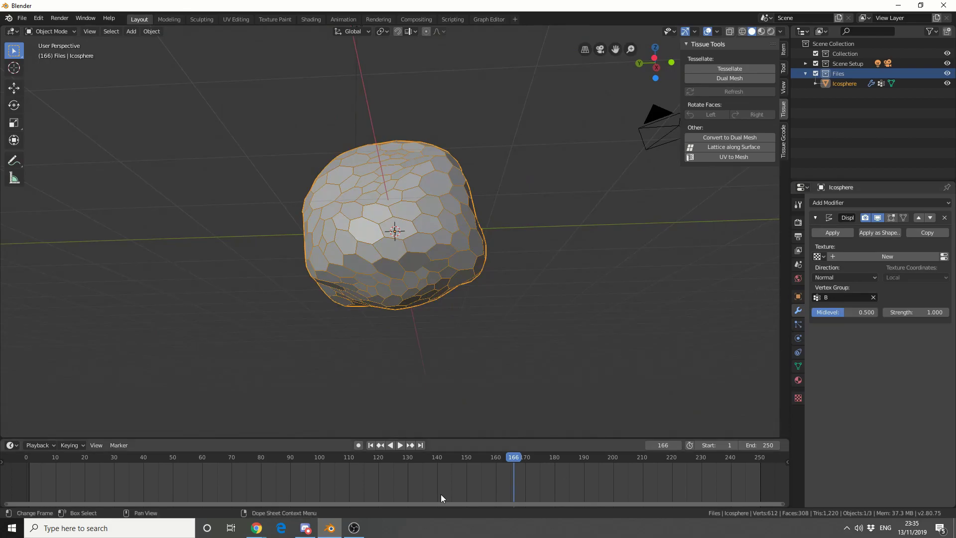
Step: Rewind to frame 0 and replay the simulation, pausing at frame 82
drag(512, 450, 27, 457)
click(400, 444)
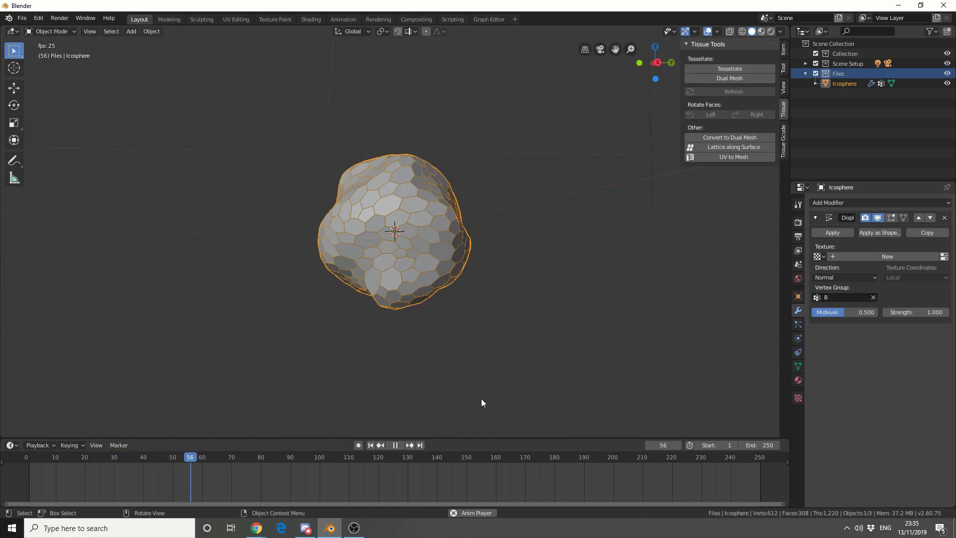
click(395, 445)
right_click(455, 384)
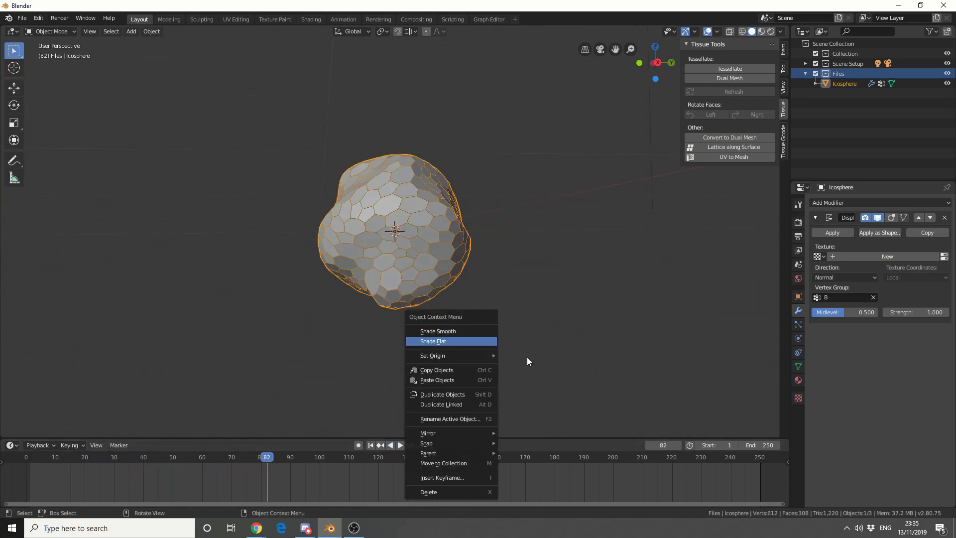
Step: Apply the Displace modifier, then add and apply a Subdivision Surface modifier
middle_drag(526, 359, 609, 283)
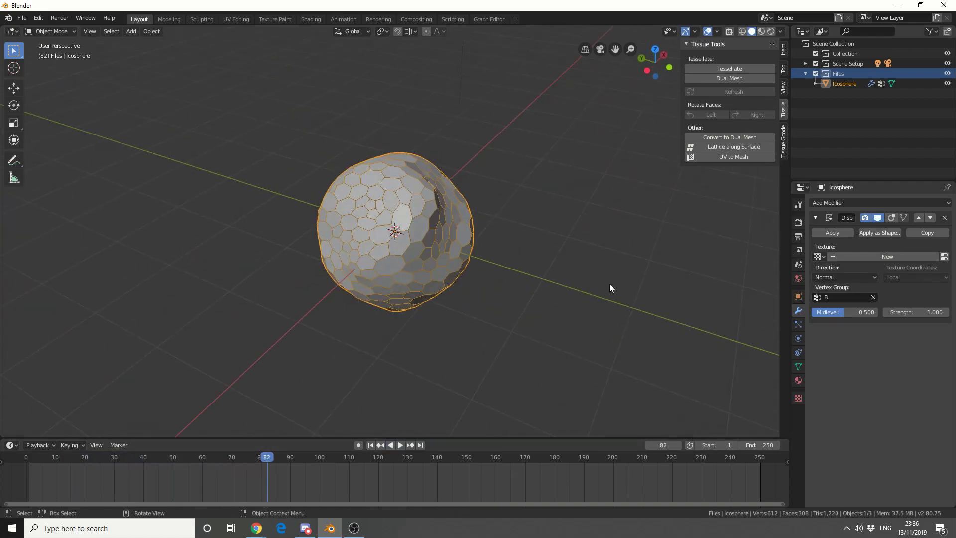
click(839, 233)
middle_drag(498, 239, 697, 259)
click(847, 203)
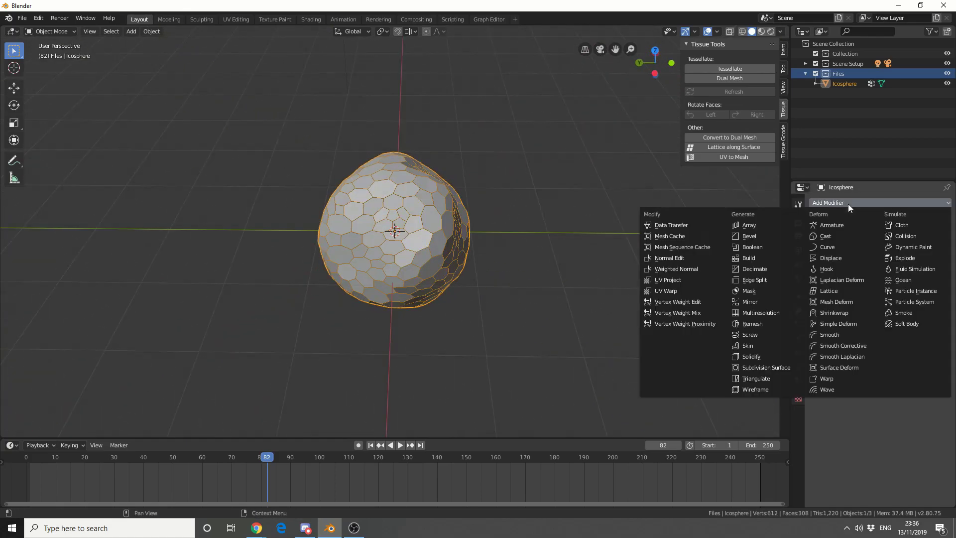
click(775, 368)
middle_drag(654, 317, 643, 281)
click(844, 232)
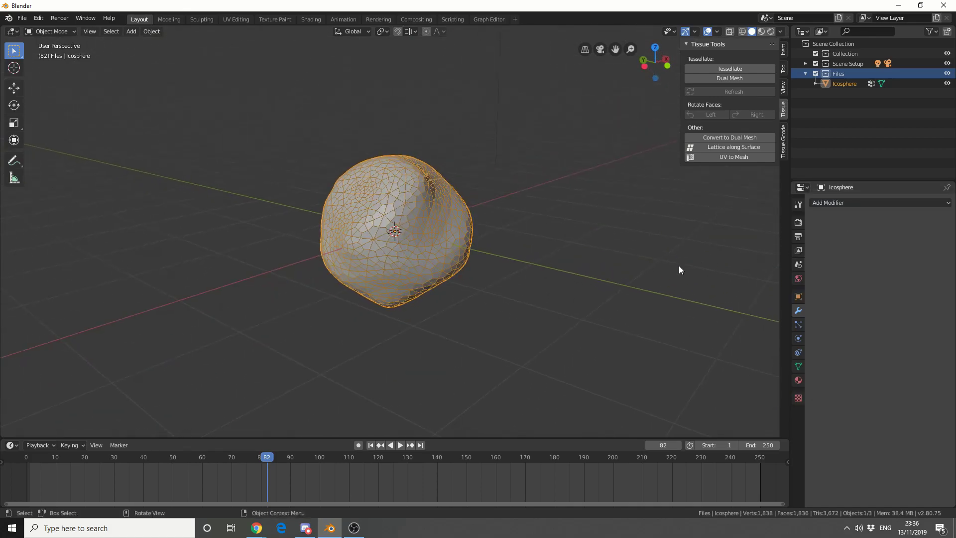
Step: Convert the subdivided Icosphere into a dual mesh of 1,838 cells
click(732, 137)
middle_drag(697, 224, 551, 302)
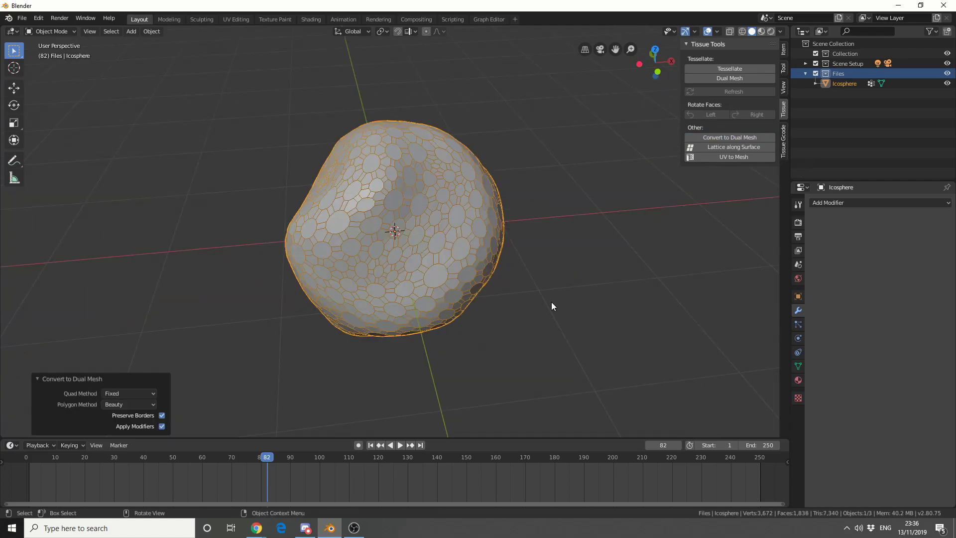
click(545, 292)
Step: Add a Wireframe modifier with 0.016m thickness to the Icosphere and apply it
middle_drag(544, 292, 632, 245)
click(451, 235)
click(858, 203)
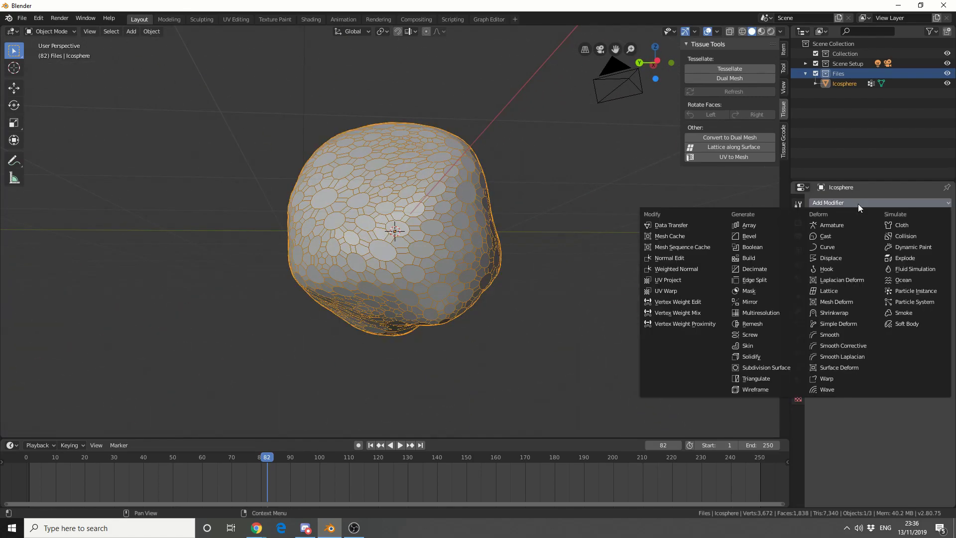
click(763, 390)
middle_drag(622, 344, 588, 351)
click(581, 316)
middle_drag(581, 315, 523, 272)
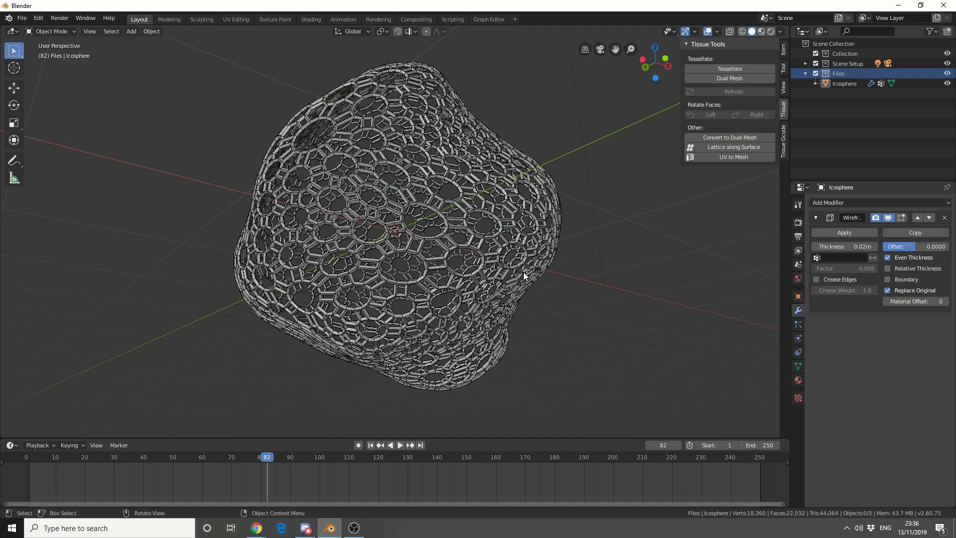
drag(846, 246, 838, 247)
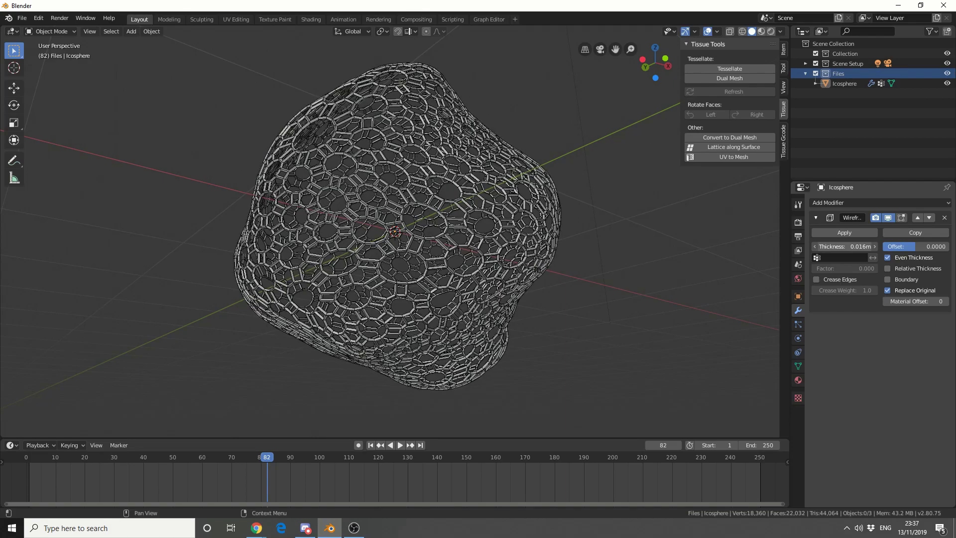
click(848, 233)
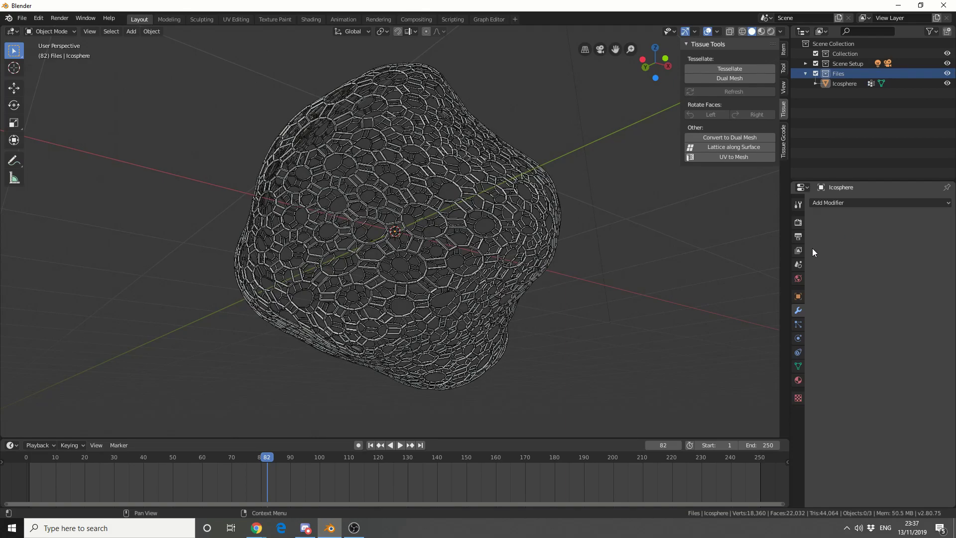
Step: Add a Subdivision Surface modifier to the Icosphere wireframe and inspect the smoothed result
click(829, 203)
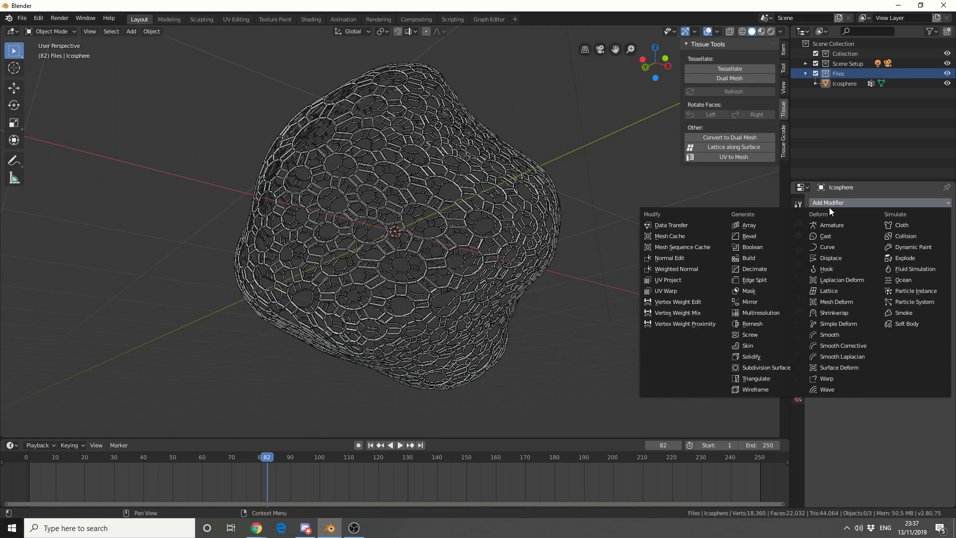
click(769, 366)
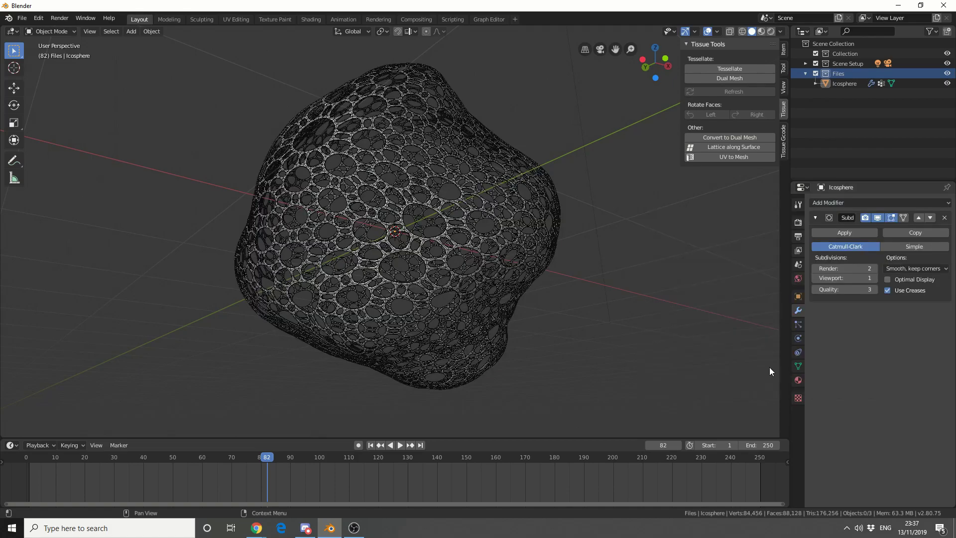
scroll(503, 270, up, 5)
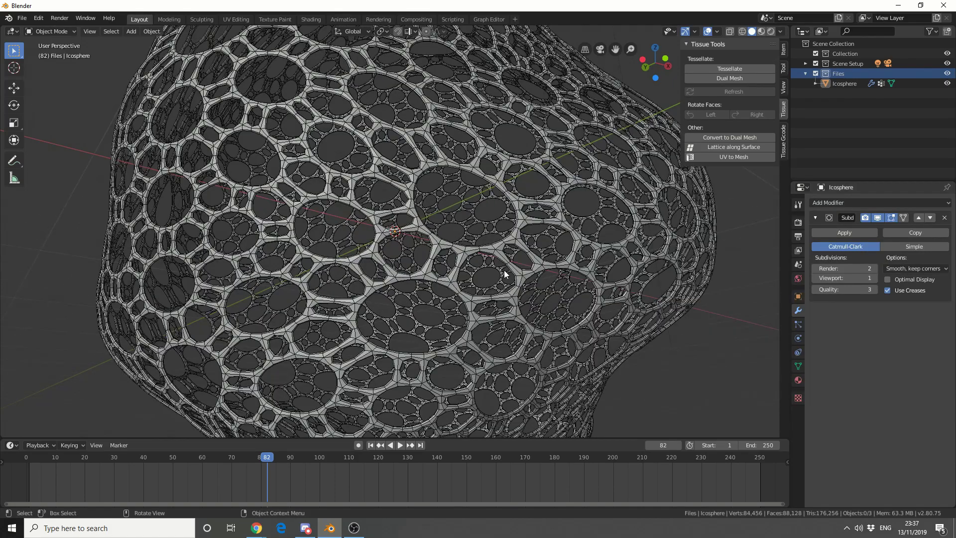
scroll(503, 270, down, 5)
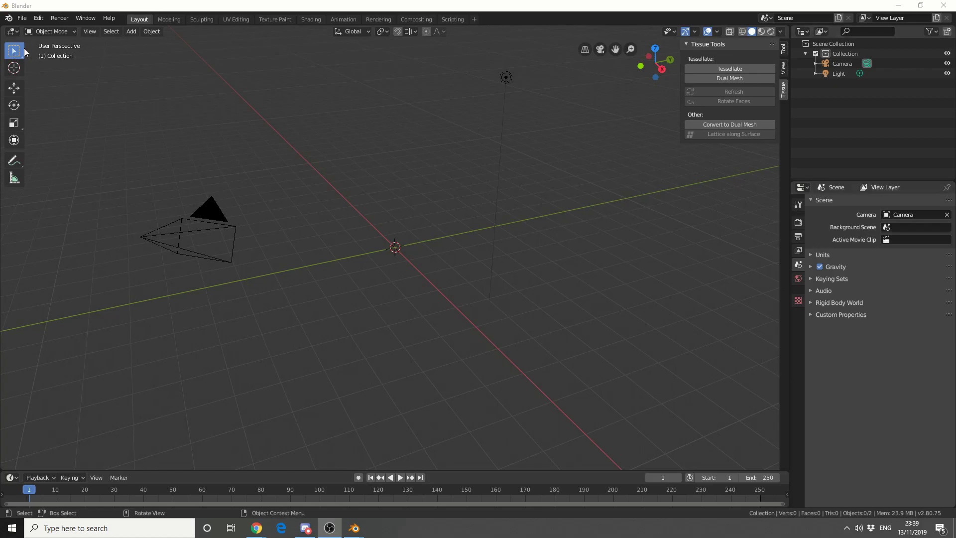
Step: Add a torus and a UV sphere to the scene
click(131, 31)
mouse_move(148, 44)
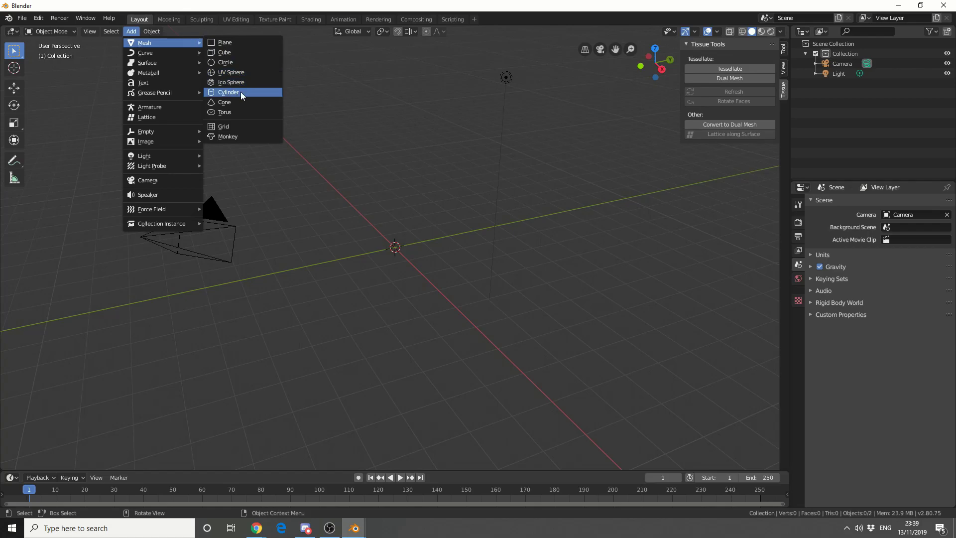
click(233, 112)
click(131, 32)
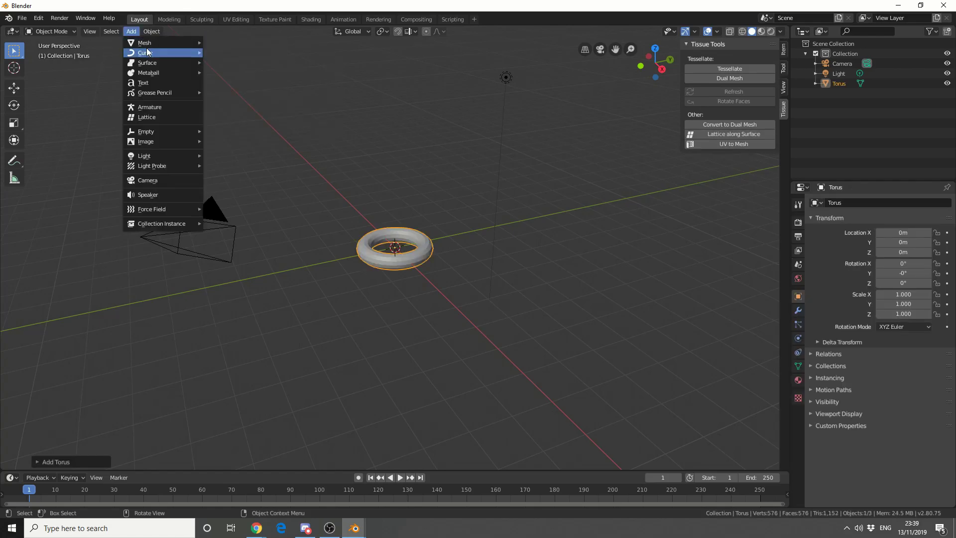
mouse_move(149, 45)
click(222, 73)
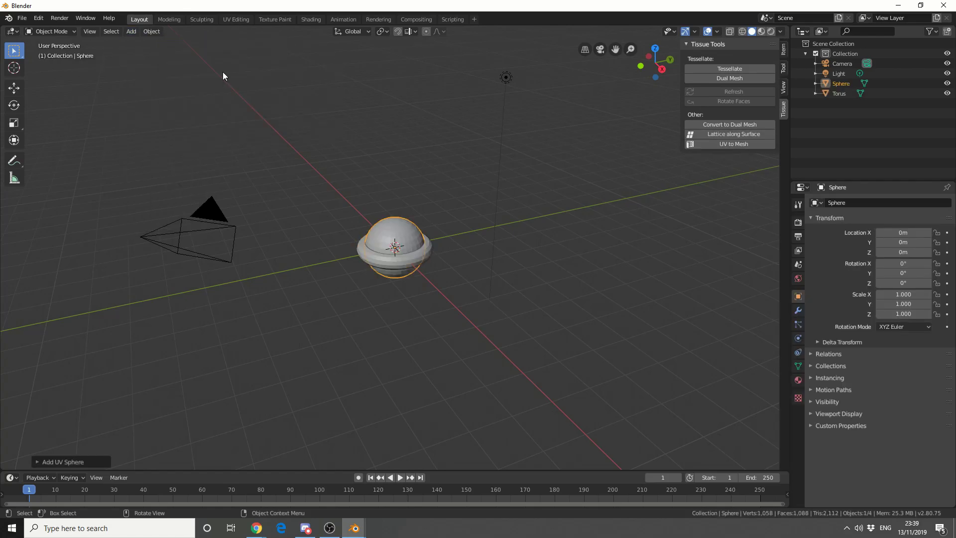
Step: Move the torus along Y to -3.186 m beside the sphere
click(432, 243)
key(shift+space)
key(g)
drag(432, 243, 299, 268)
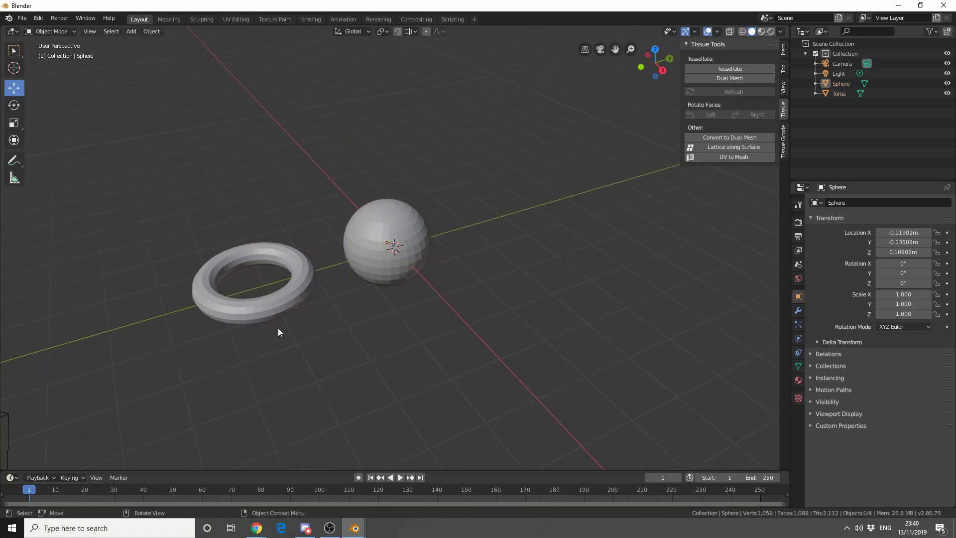
click(287, 300)
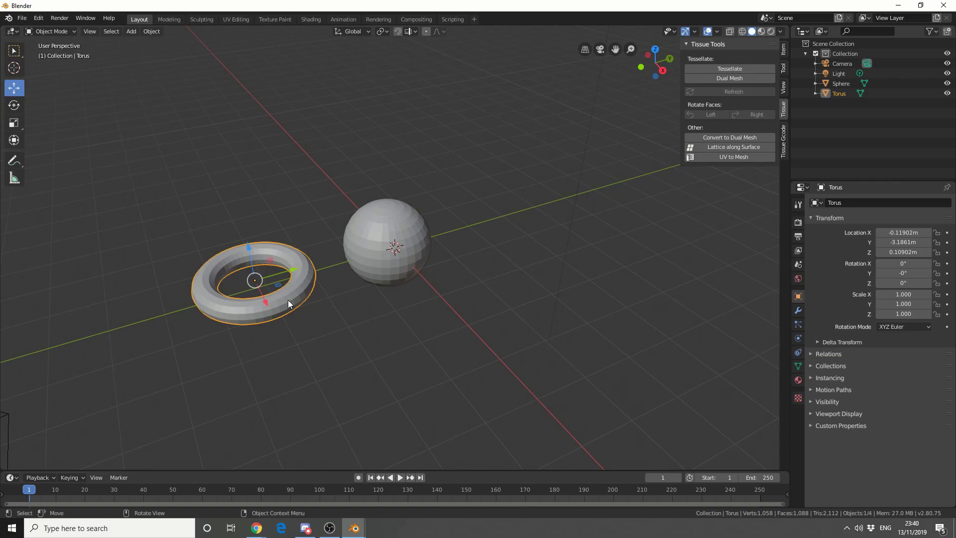
scroll(418, 269, up, 4)
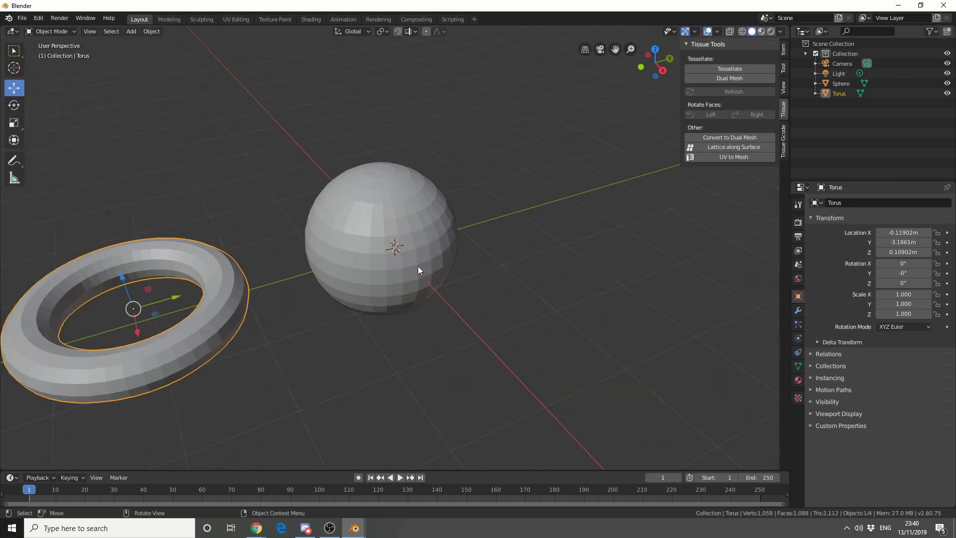
Step: Tessellate the UV sphere with the torus as component using Quad fill
shift+click(349, 293)
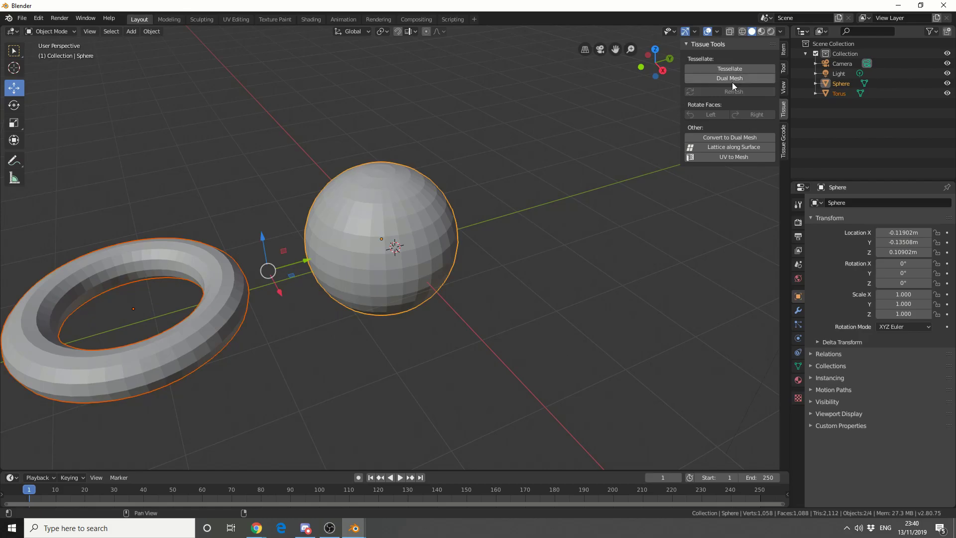
click(733, 70)
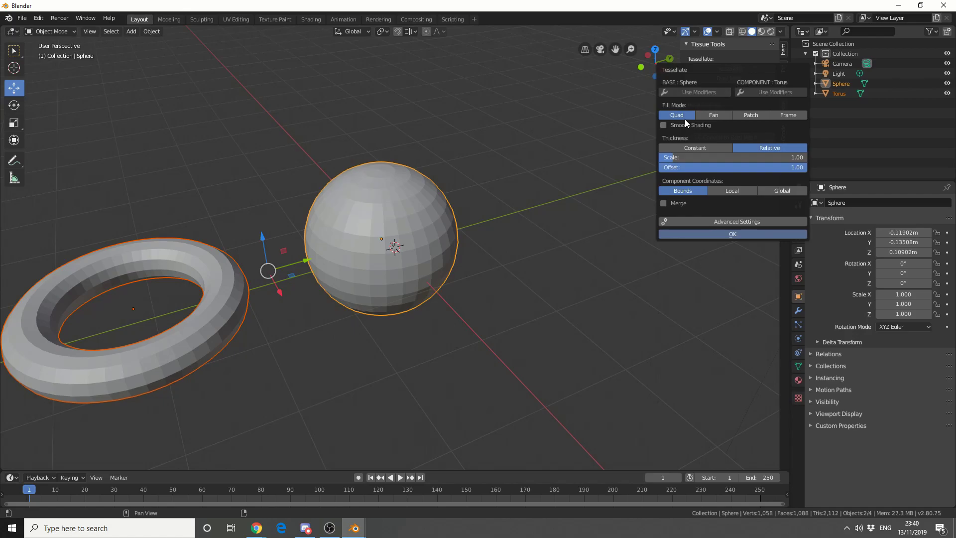
click(734, 233)
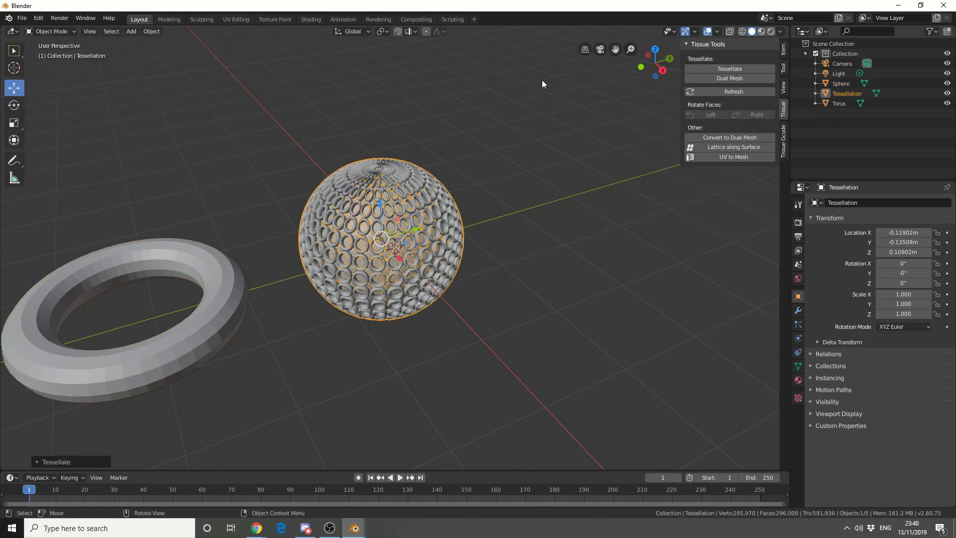
Step: Move the Tessellation object along Y to 2.3903 m beside the plain sphere
drag(405, 225, 548, 171)
click(579, 339)
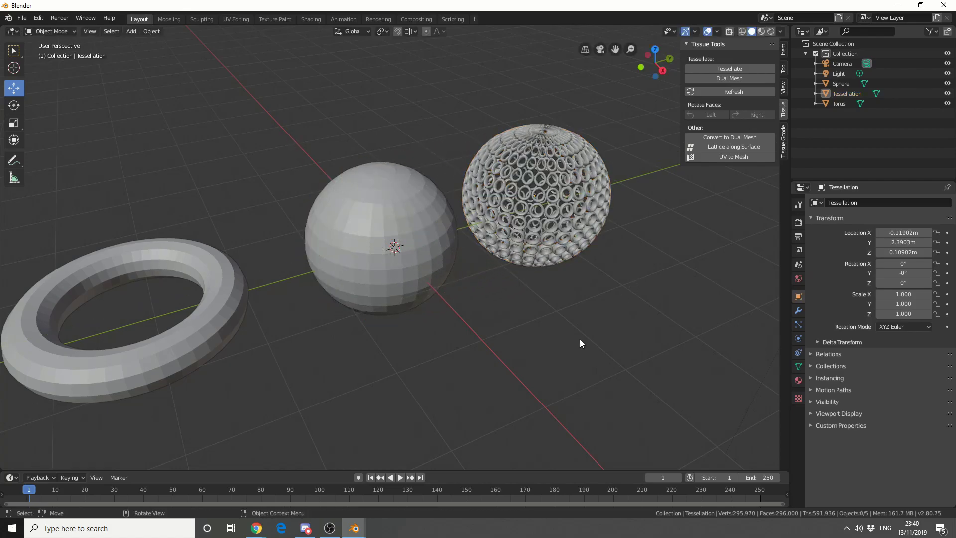
middle_drag(580, 339, 549, 355)
scroll(507, 345, up, 3)
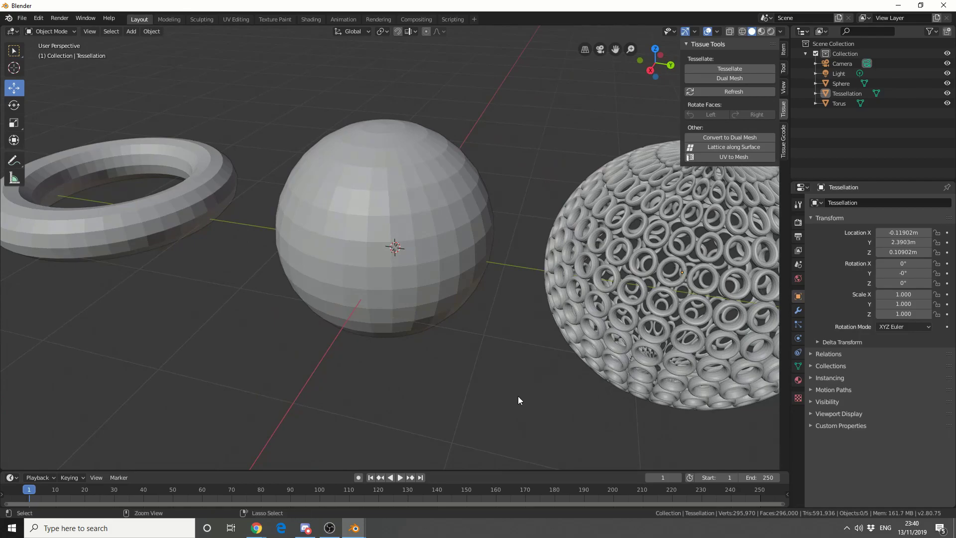
Step: Undo the Quad result and retessellate the sphere with torus components in Fan fill mode
key(ctrl+z)
key(ctrl+z)
key(ctrl+z)
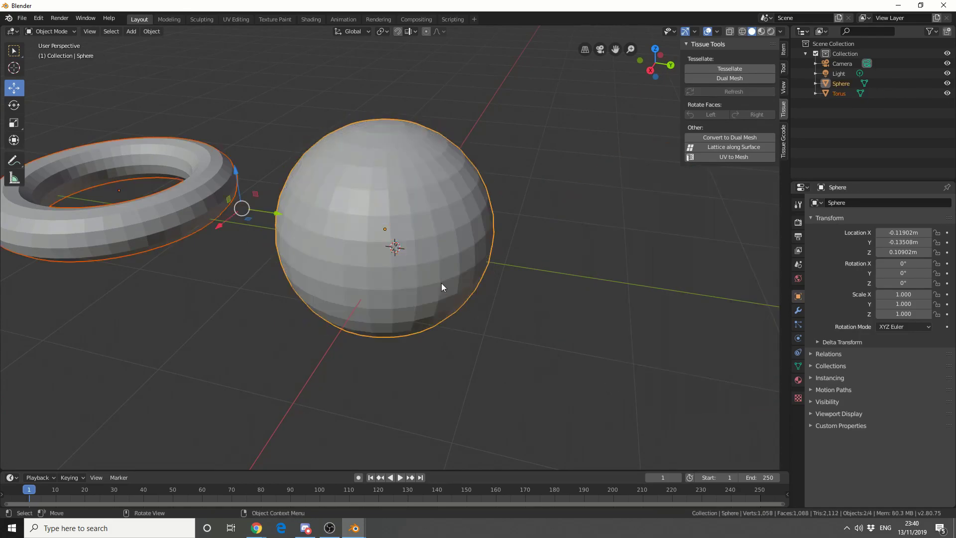
click(731, 68)
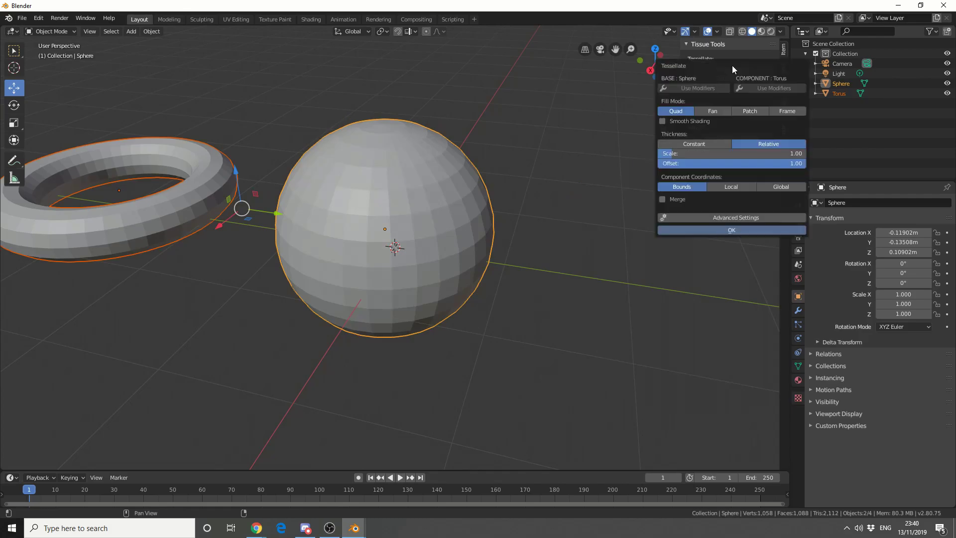
click(719, 112)
click(695, 231)
scroll(647, 269, up, 5)
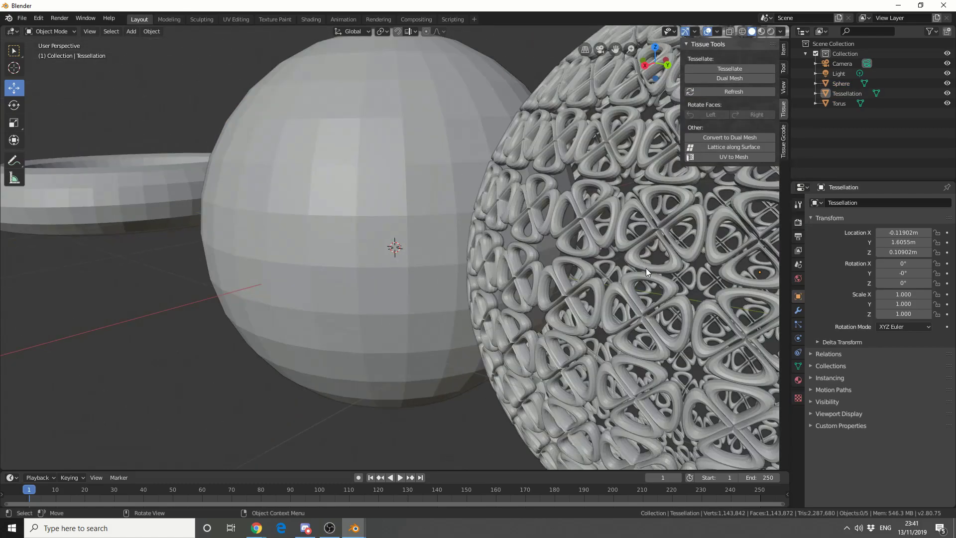
Step: Move the plain sphere and the Fan Tessellation object apart, then reselect the Tessellation
click(436, 218)
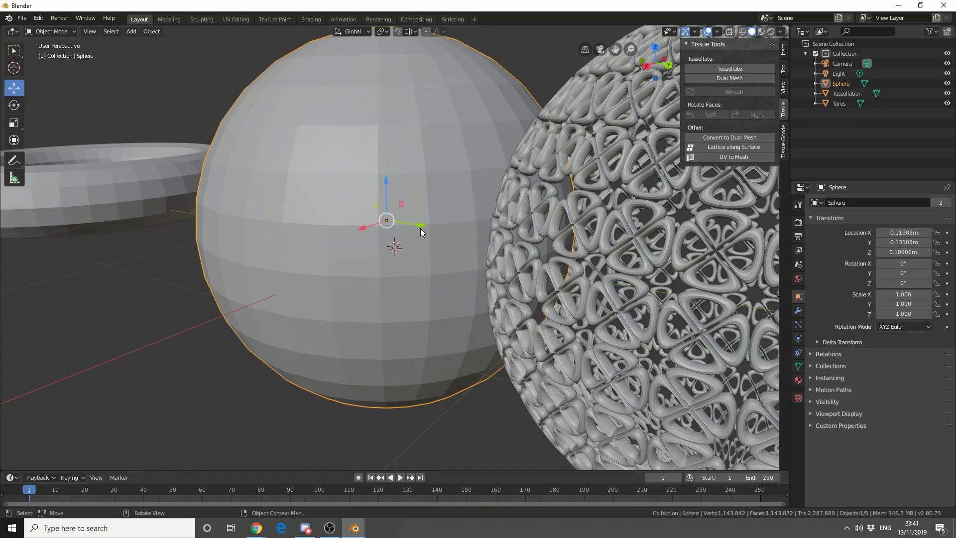
drag(420, 230, 215, 184)
click(746, 277)
key(g)
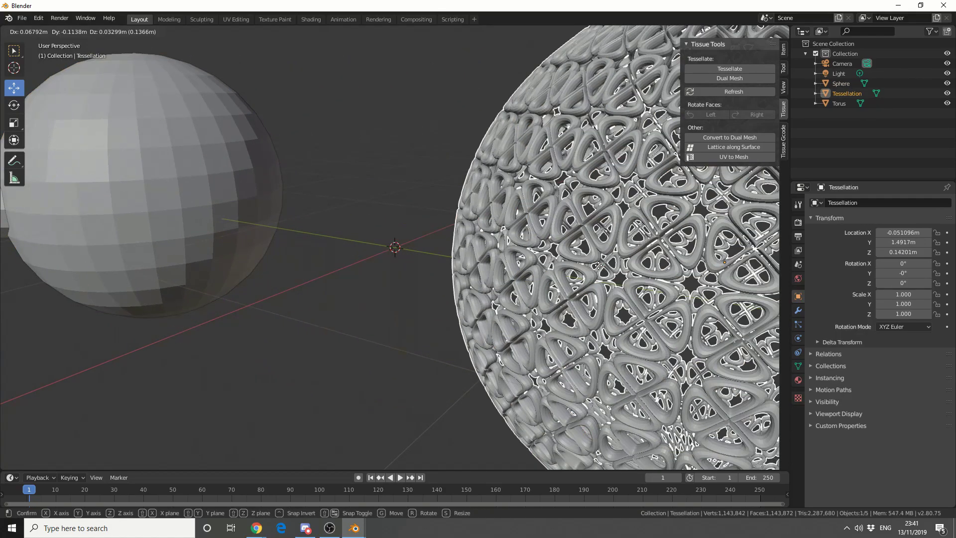
click(374, 314)
click(288, 327)
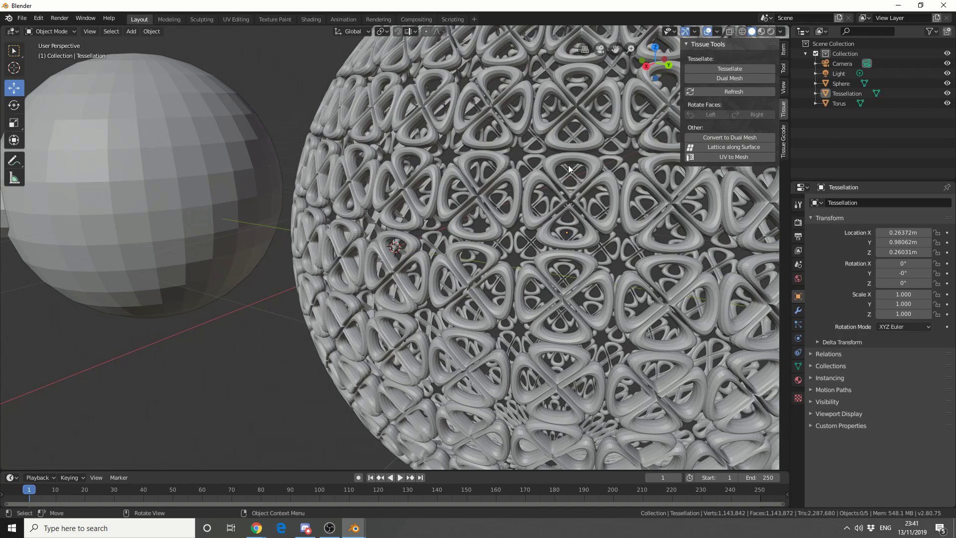
scroll(557, 274, down, 6)
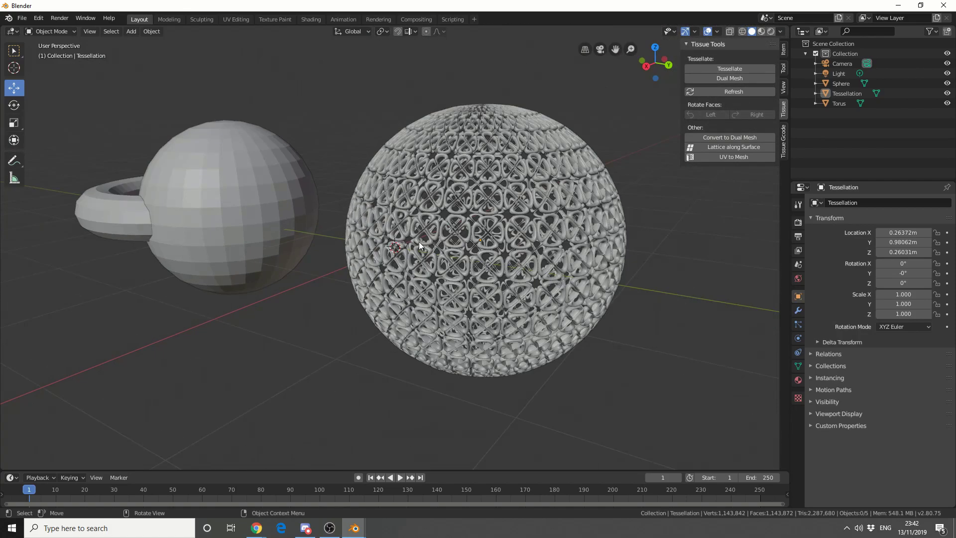
click(516, 277)
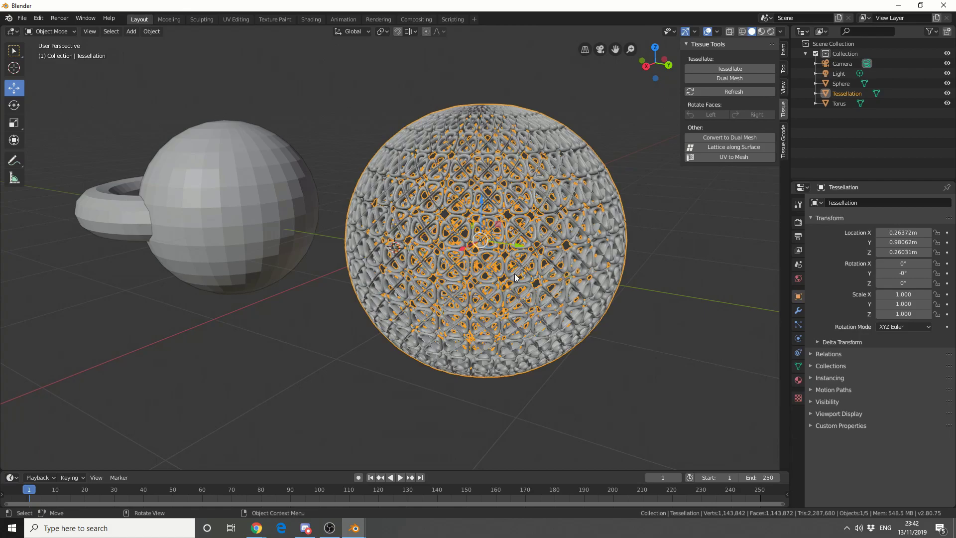
Step: Reopen the Tessellation object's Tessellate settings with Advanced Settings expanded
click(741, 70)
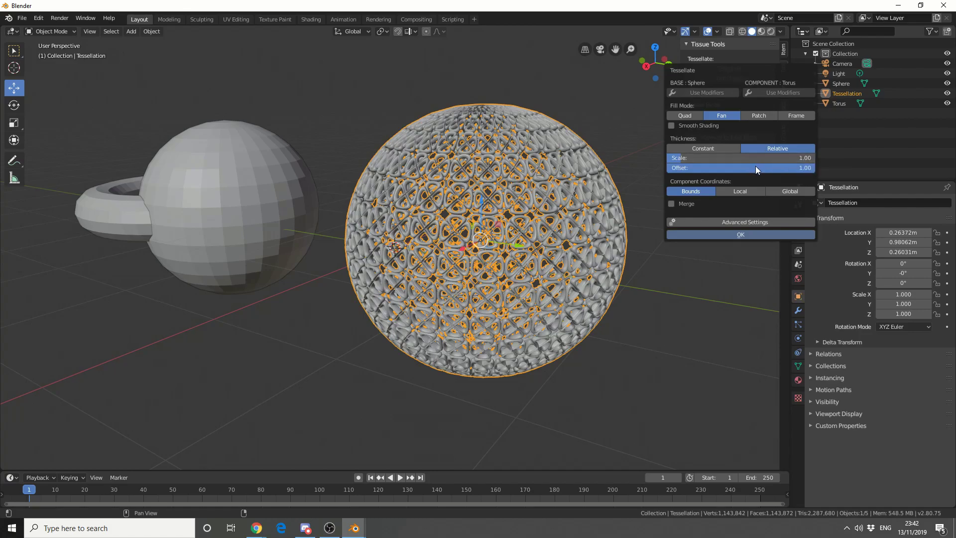
click(741, 222)
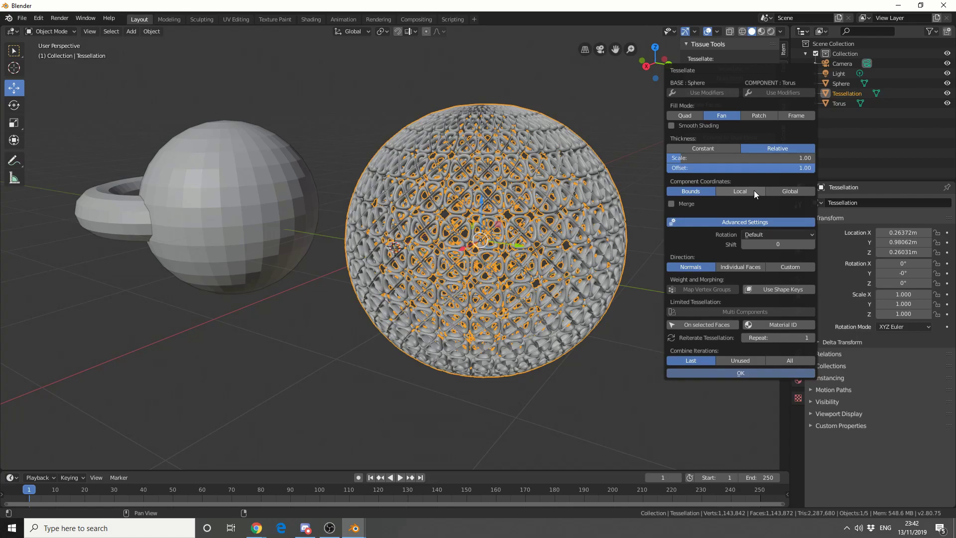